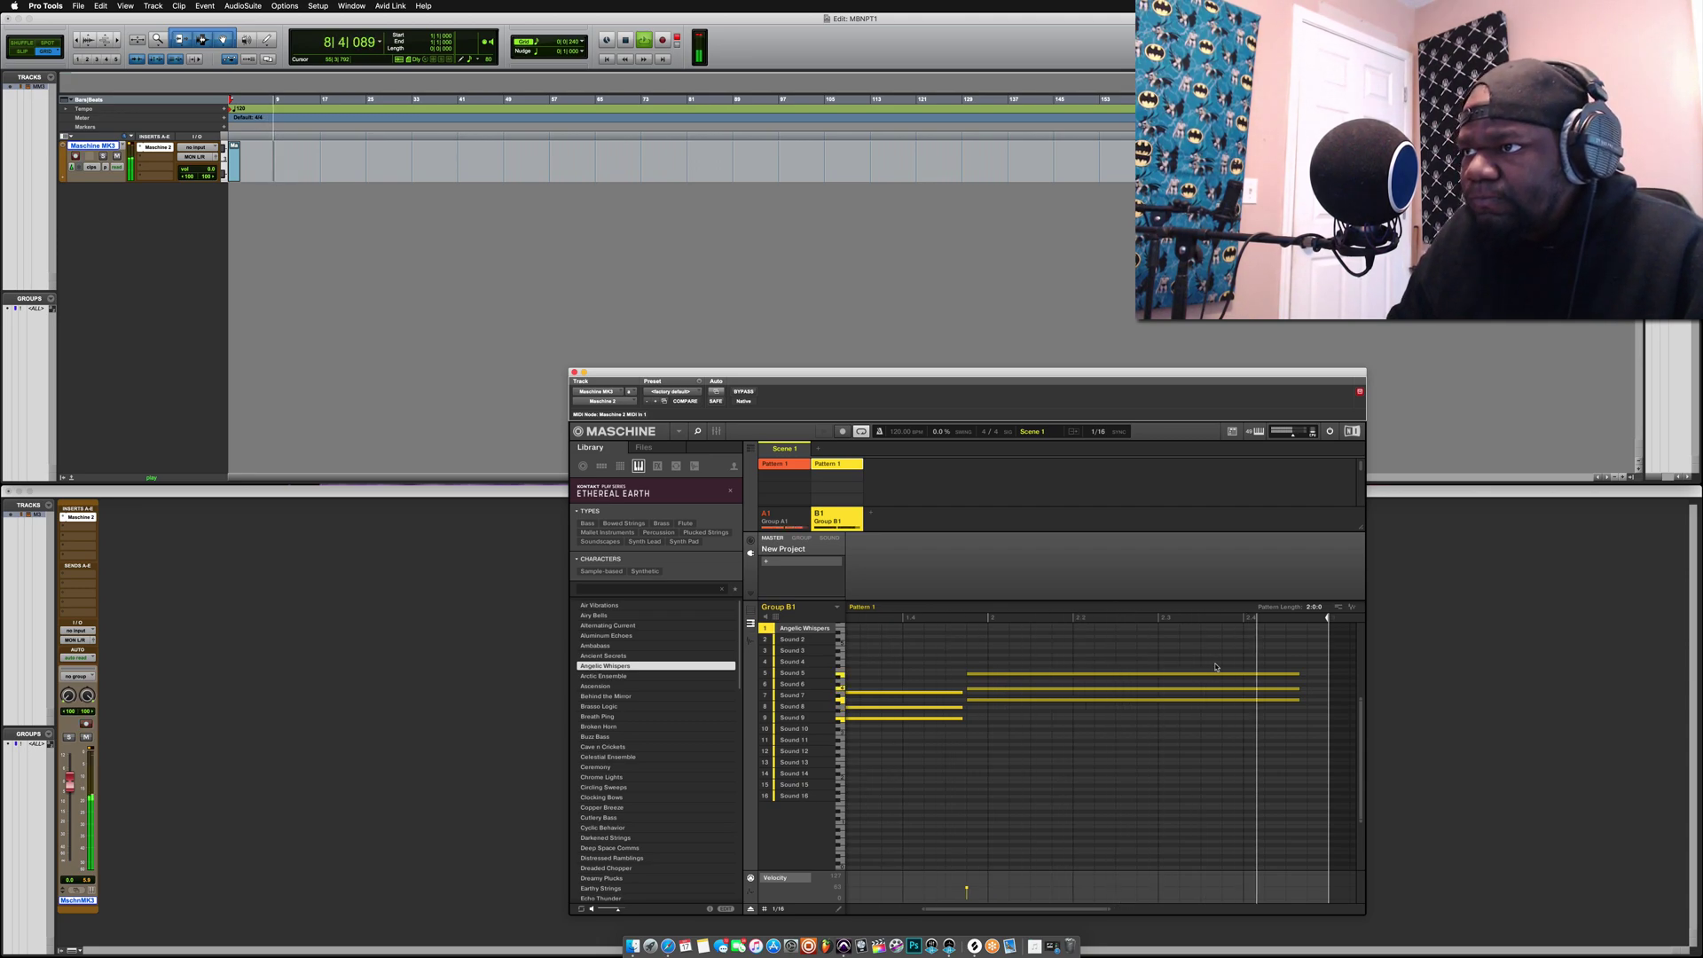
Step: Select the sustained notes of the second chord in Group B1's Pattern 1
{"action": "left_click_drag", "start_coordinate": [1263, 661], "coordinate": [1309, 705]}
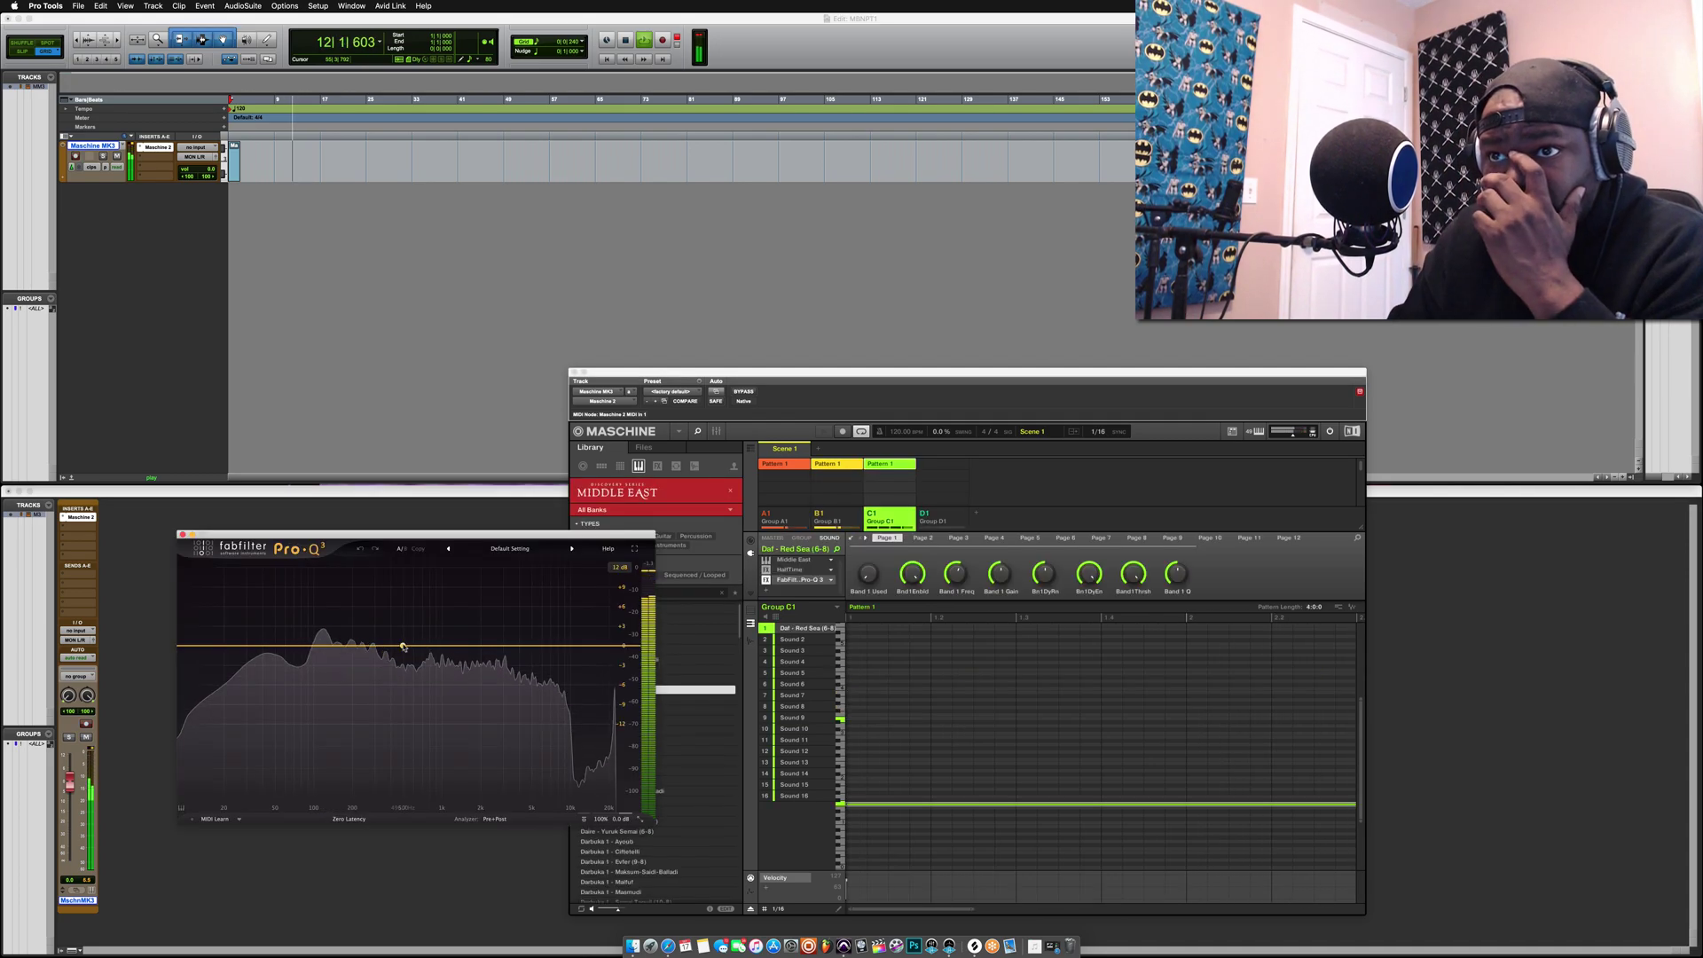
Step: Filter the Def - Red Sea sound in FabFilter Pro-Q 3 with a high-cut band and a low-cut band
{"action": "left_click", "coordinate": [614, 646]}
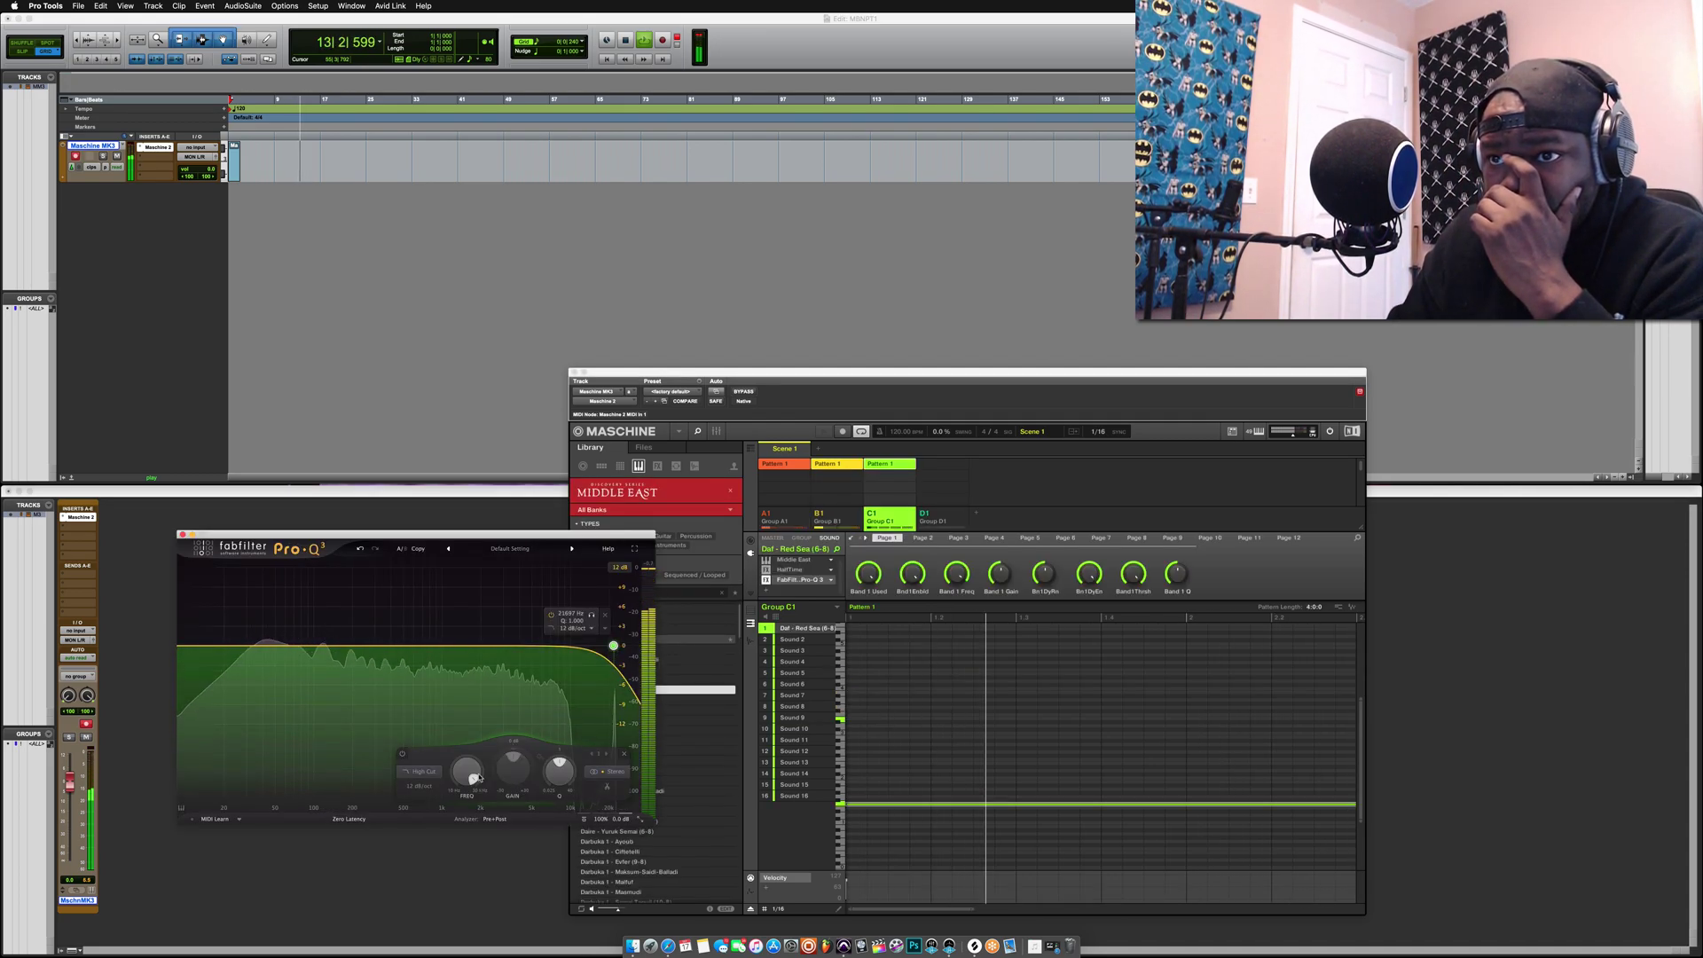
{"action": "left_click_drag", "start_coordinate": [472, 779], "coordinate": [476, 768]}
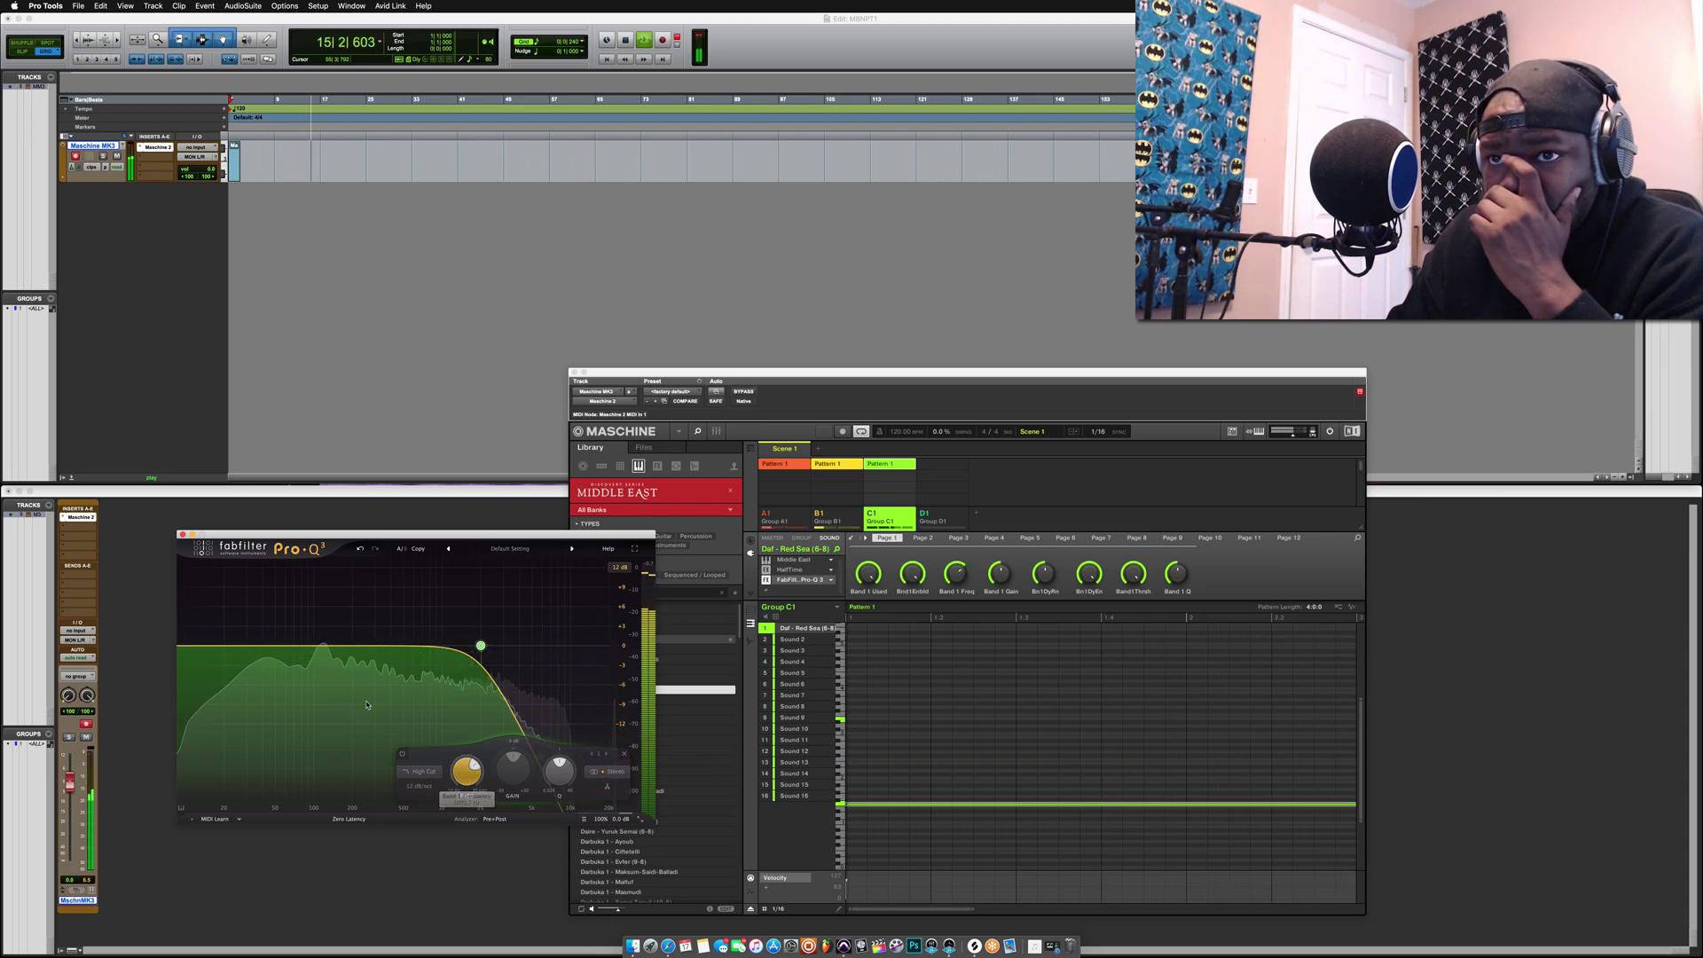
{"action": "left_click", "coordinate": [187, 647]}
{"action": "left_click_drag", "start_coordinate": [255, 770], "coordinate": [251, 768]}
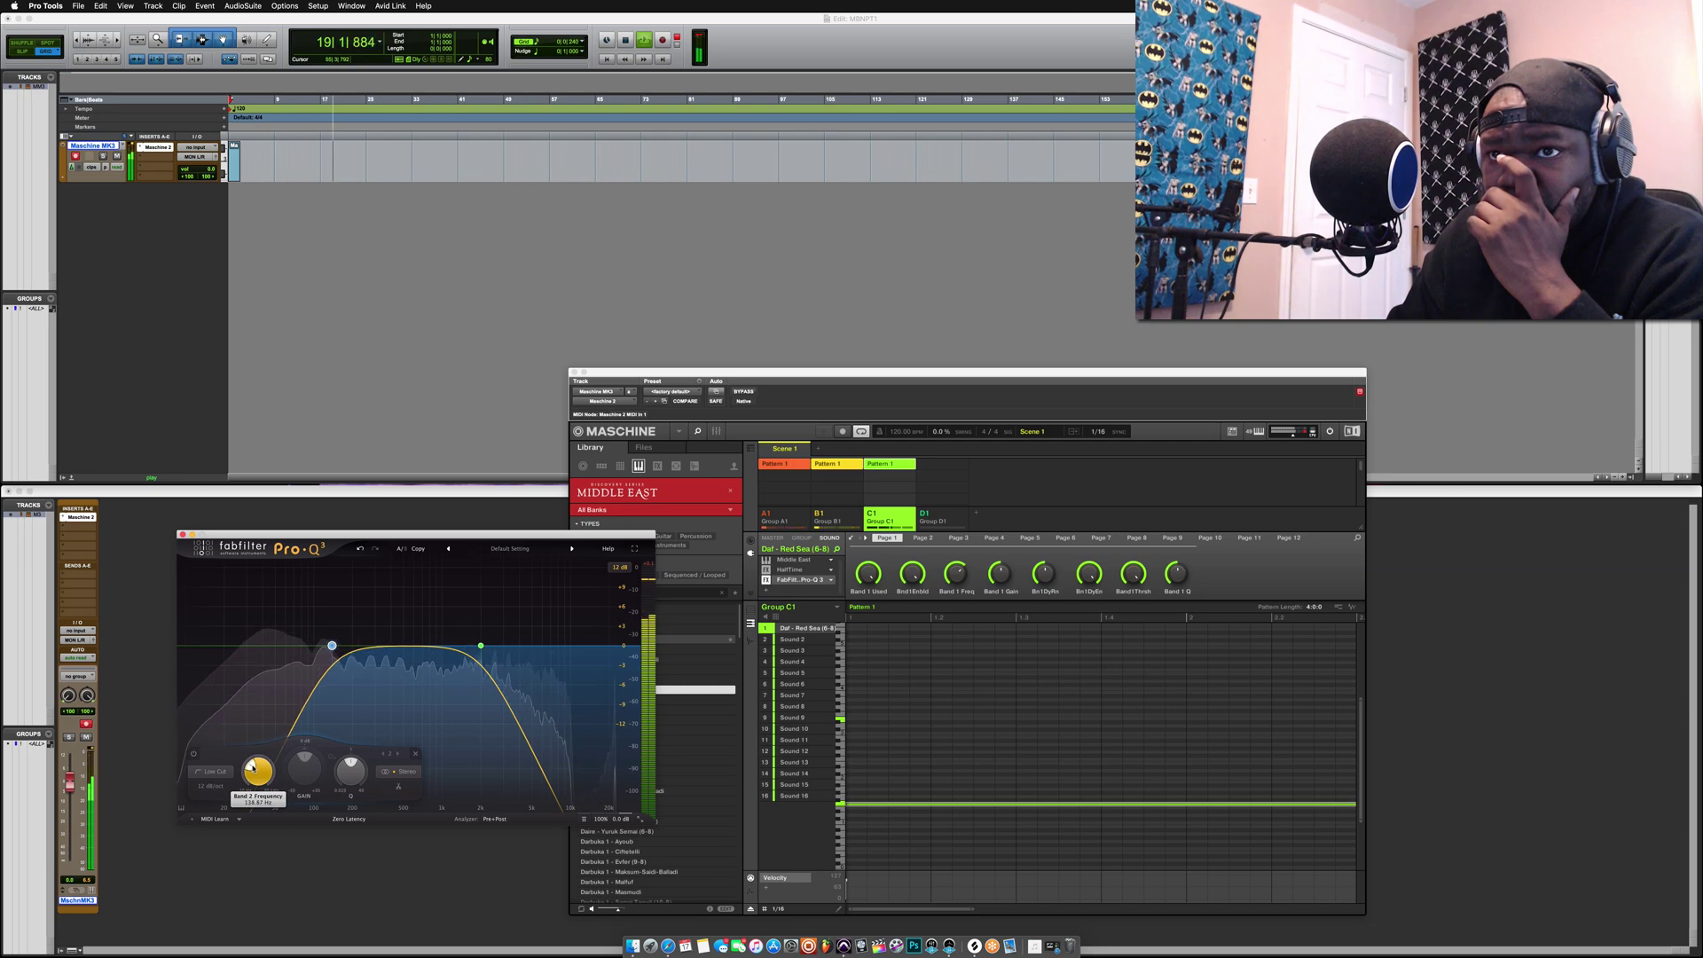
{"action": "left_click_drag", "start_coordinate": [243, 756], "coordinate": [243, 757]}
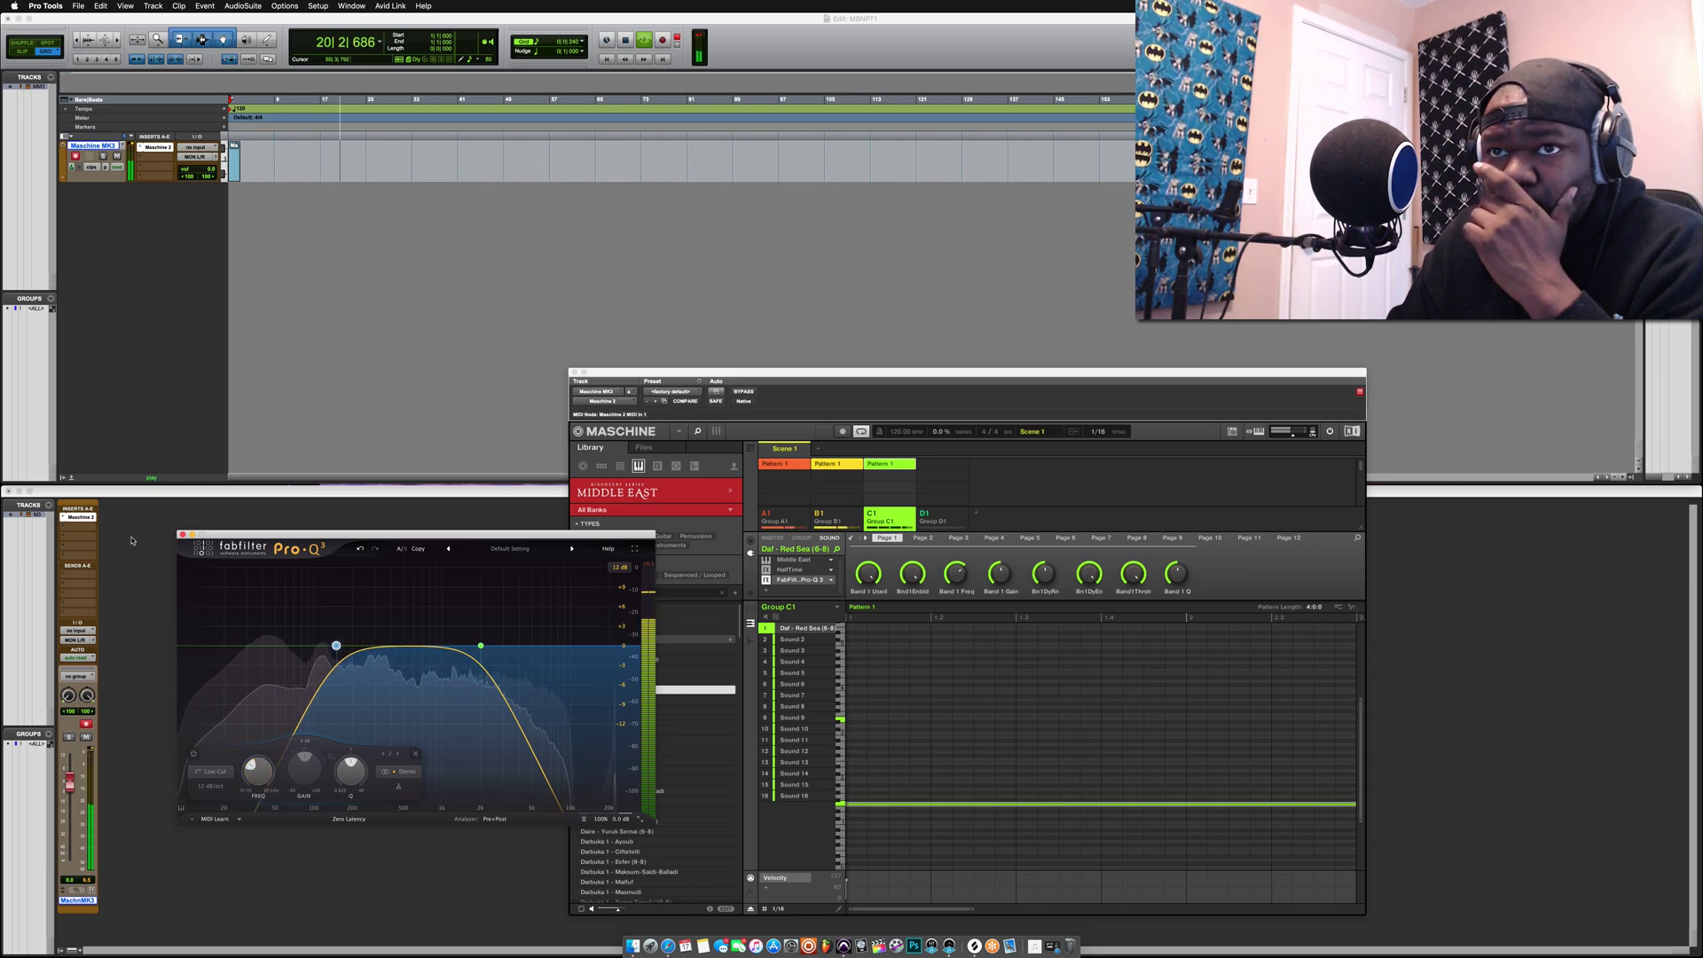
{"action": "left_click", "coordinate": [183, 536]}
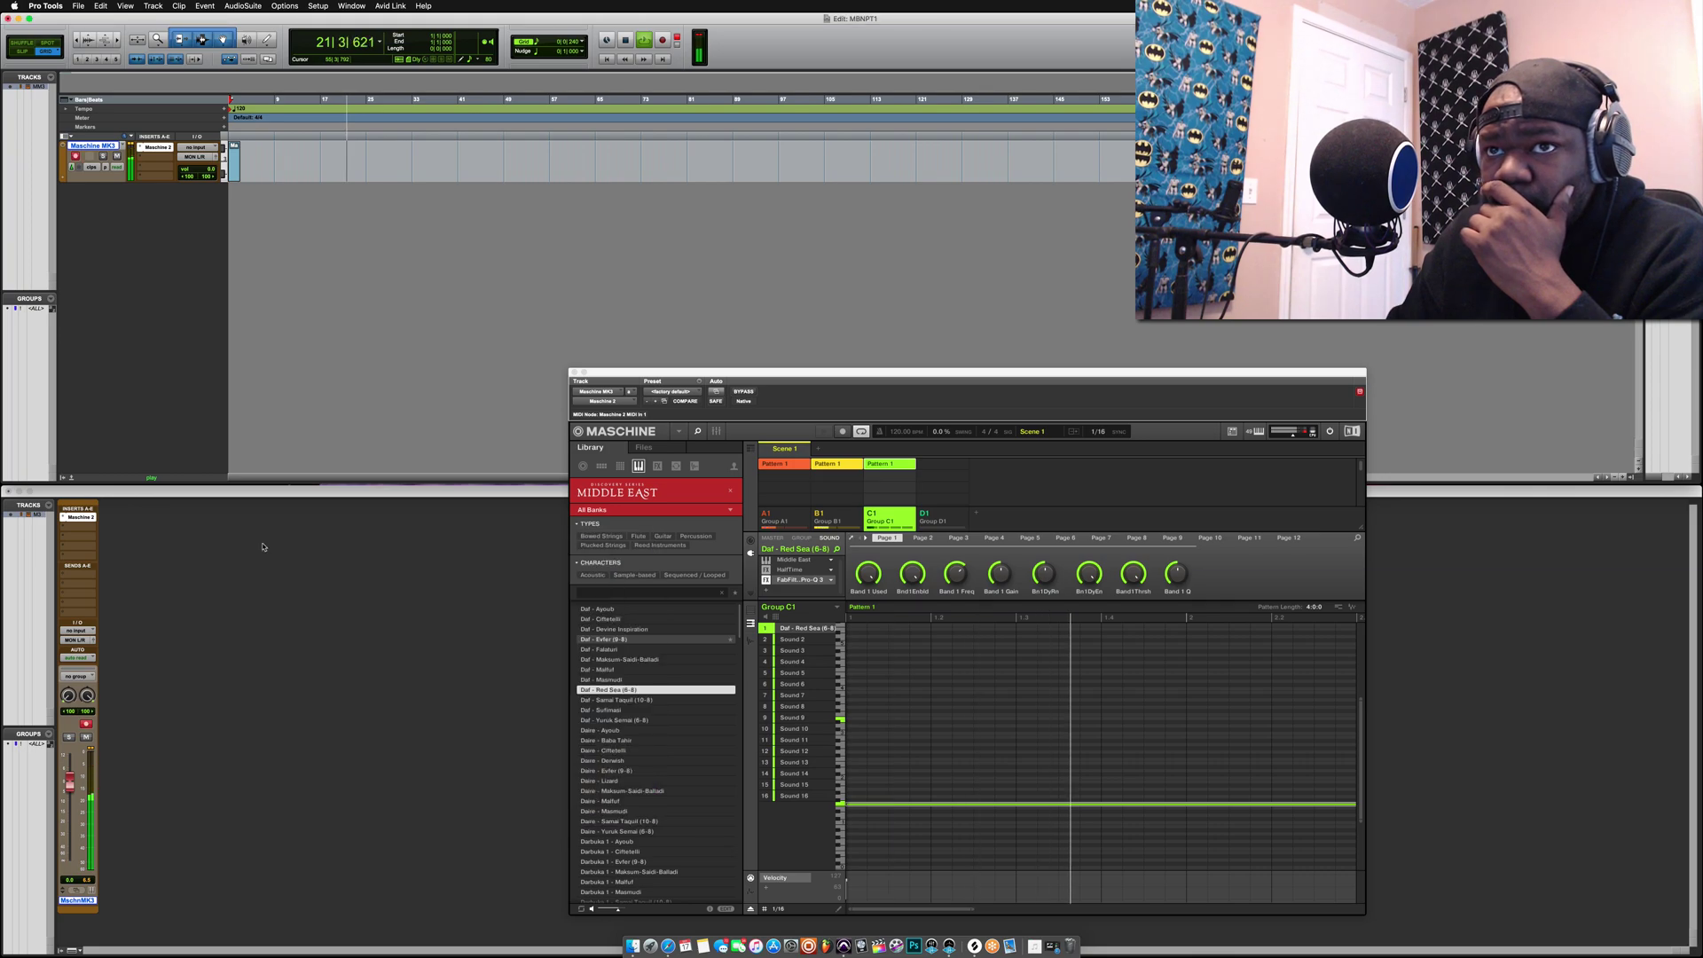
Step: Mute Group A1 and record closed and open hi-hat hits from the Buck 50 Kit into Group D1's Pattern 1
{"action": "left_click", "coordinate": [770, 517]}
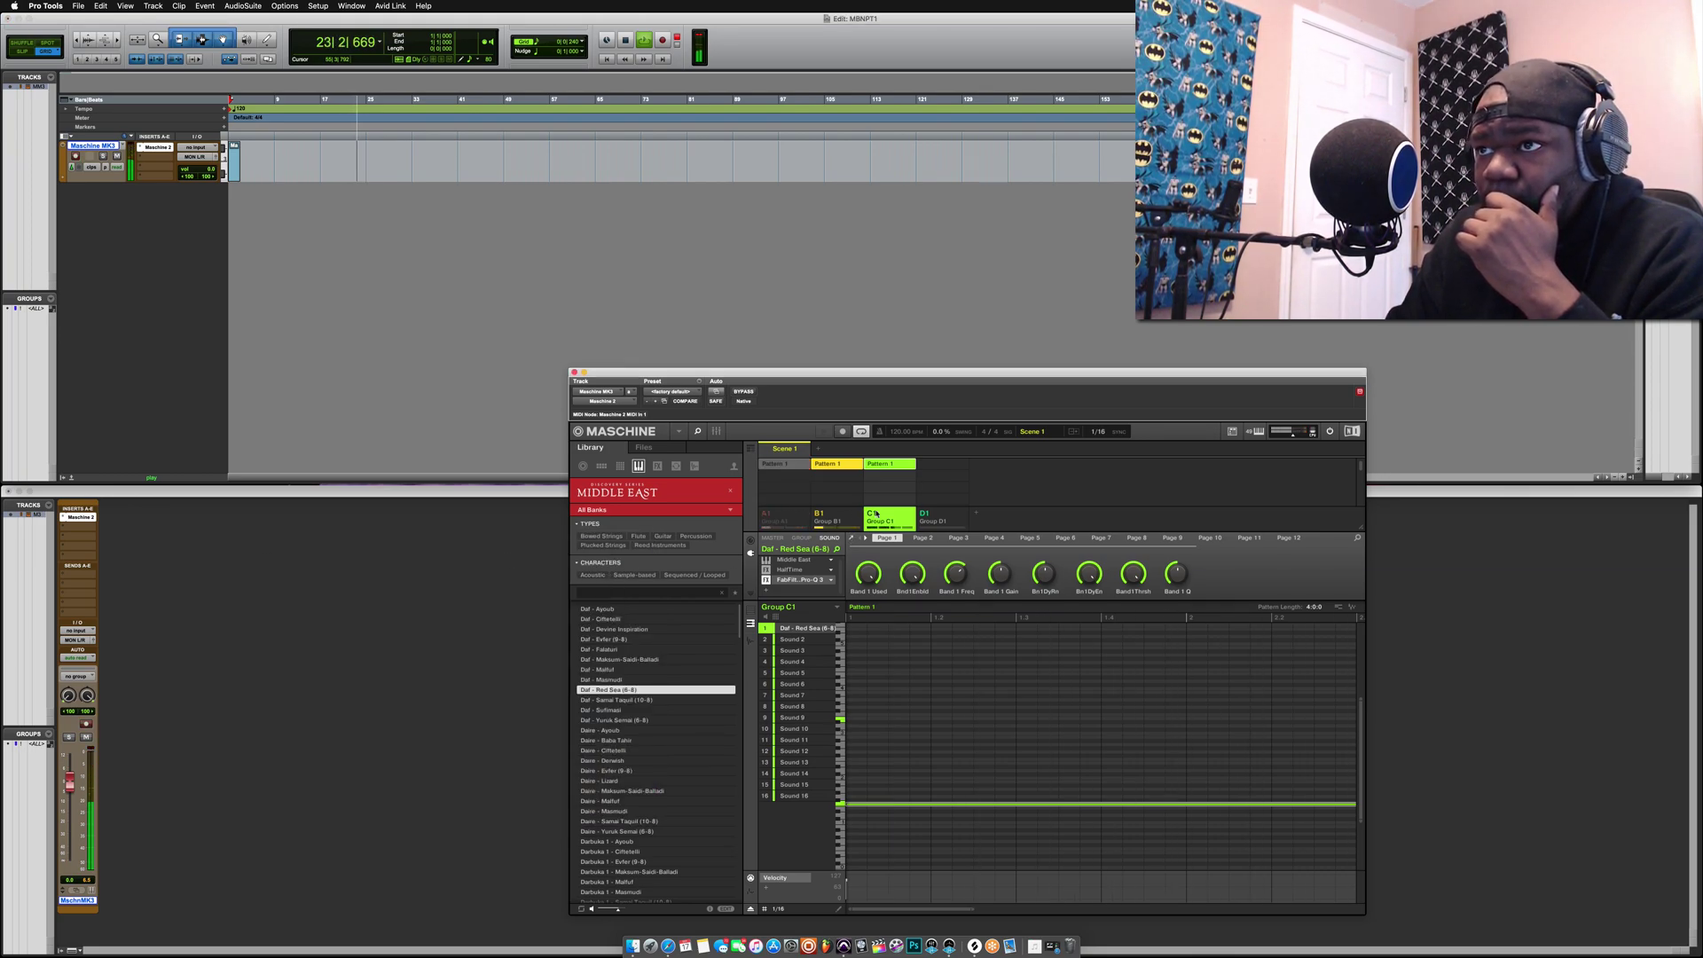
{"action": "left_click", "coordinate": [946, 518]}
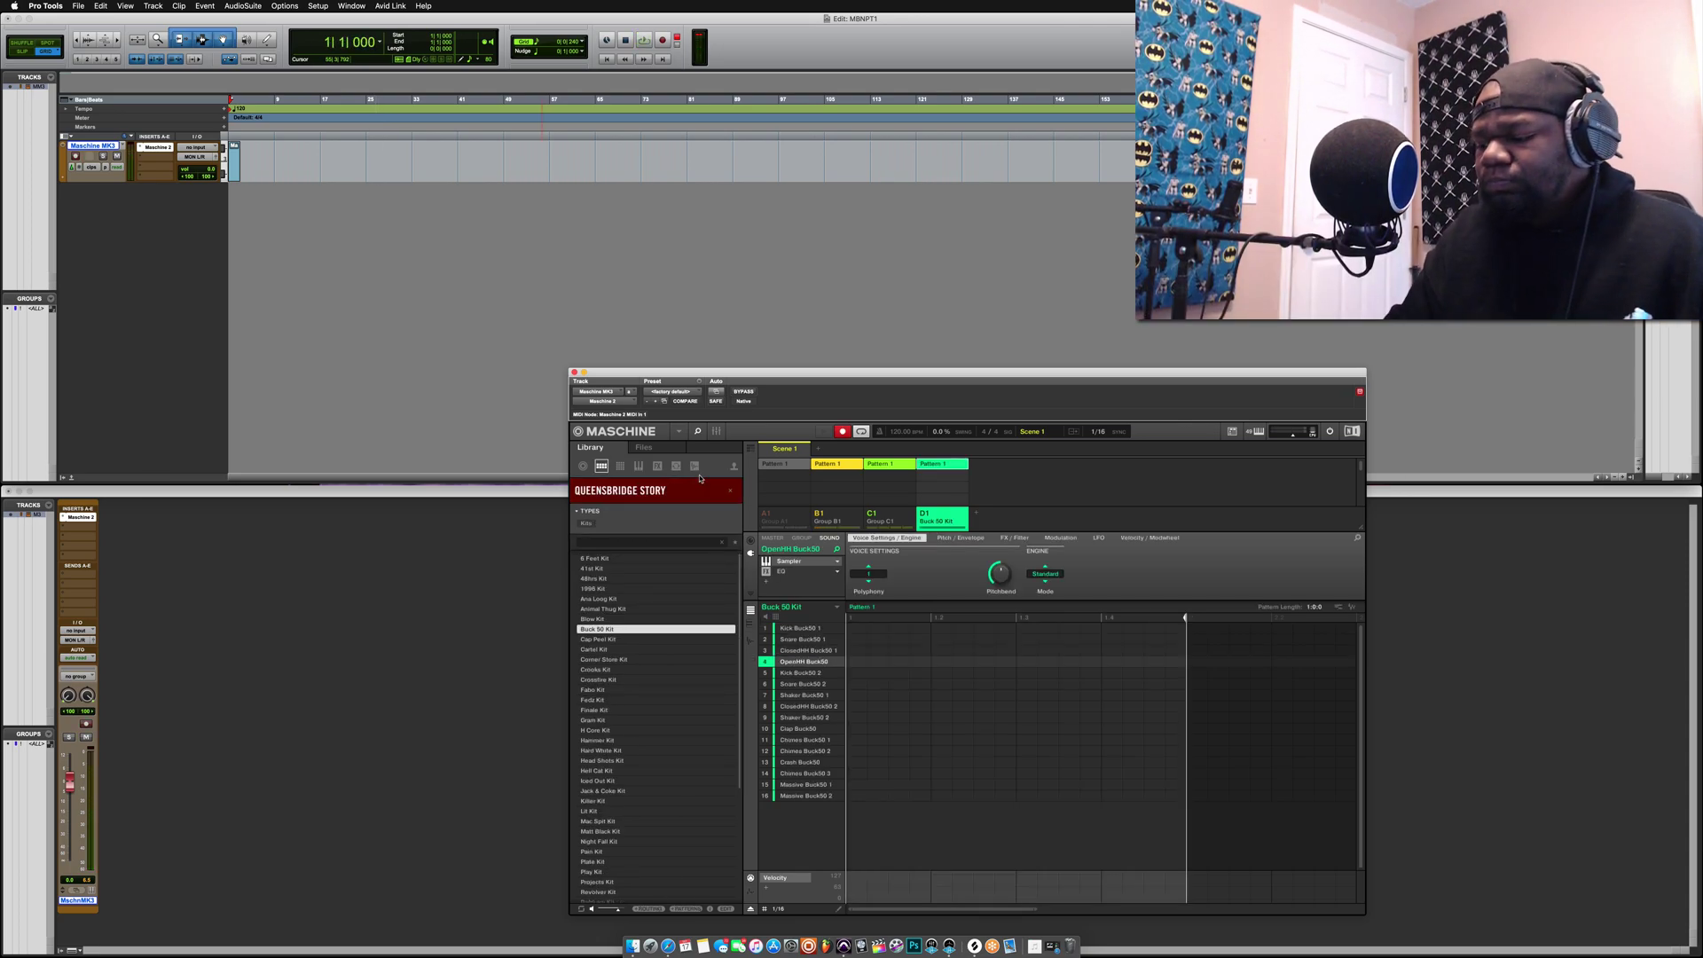
{"action": "key", "text": "space"}
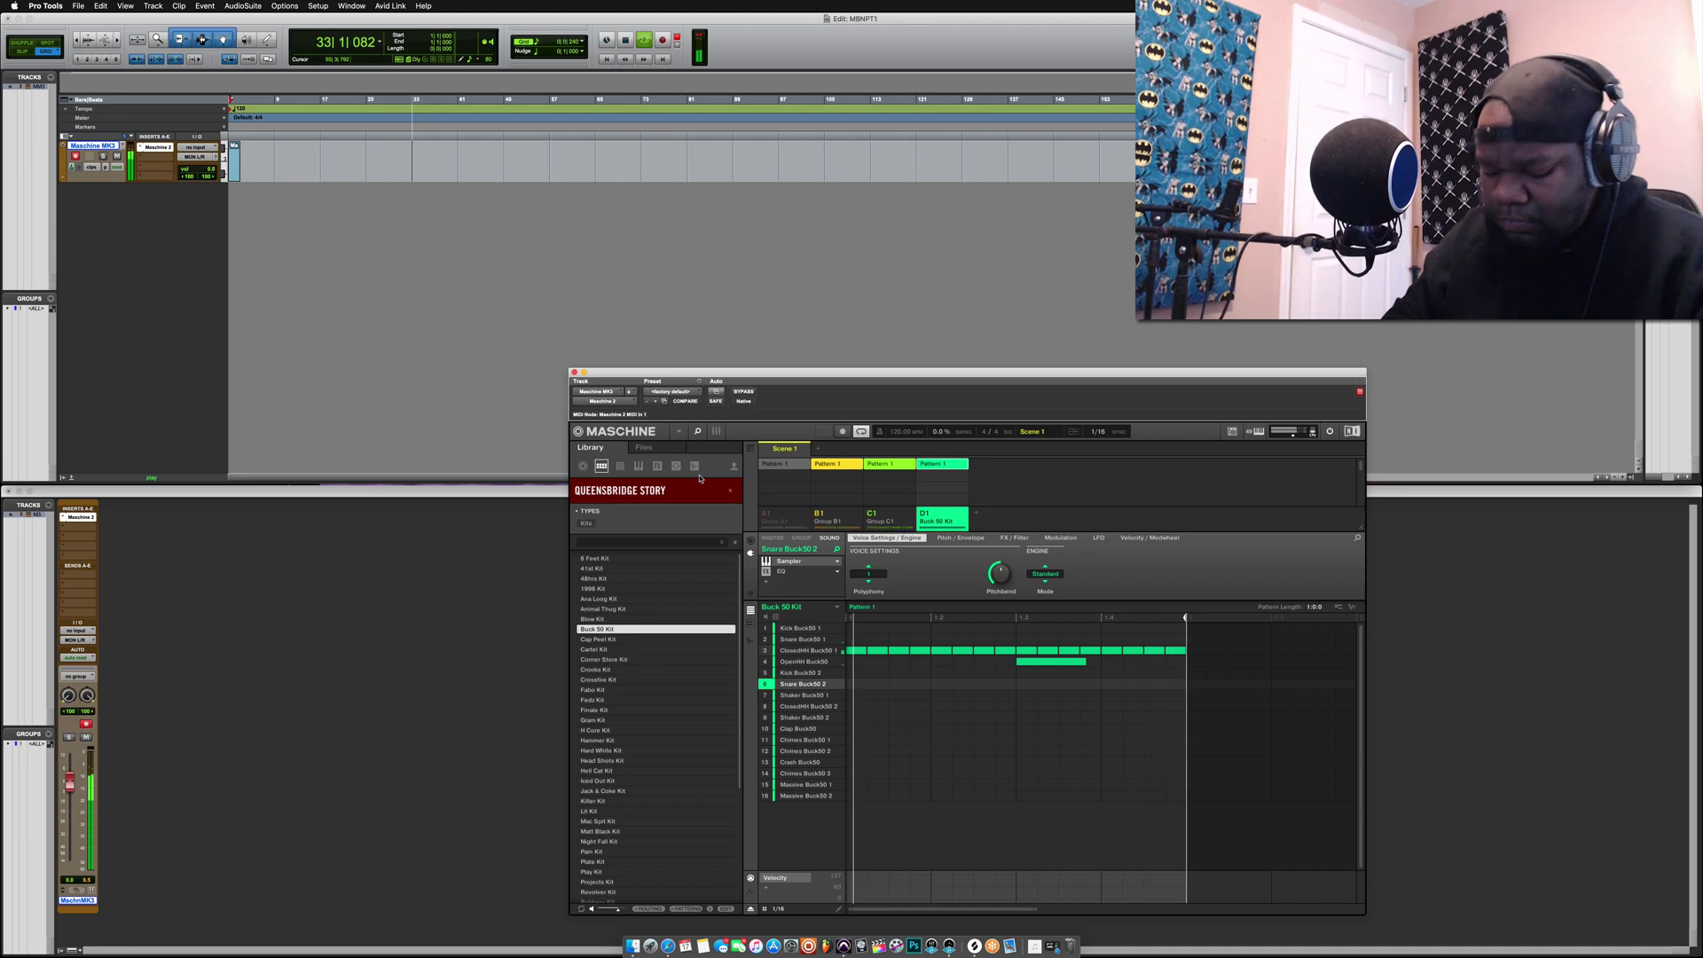
{"action": "key", "text": "space"}
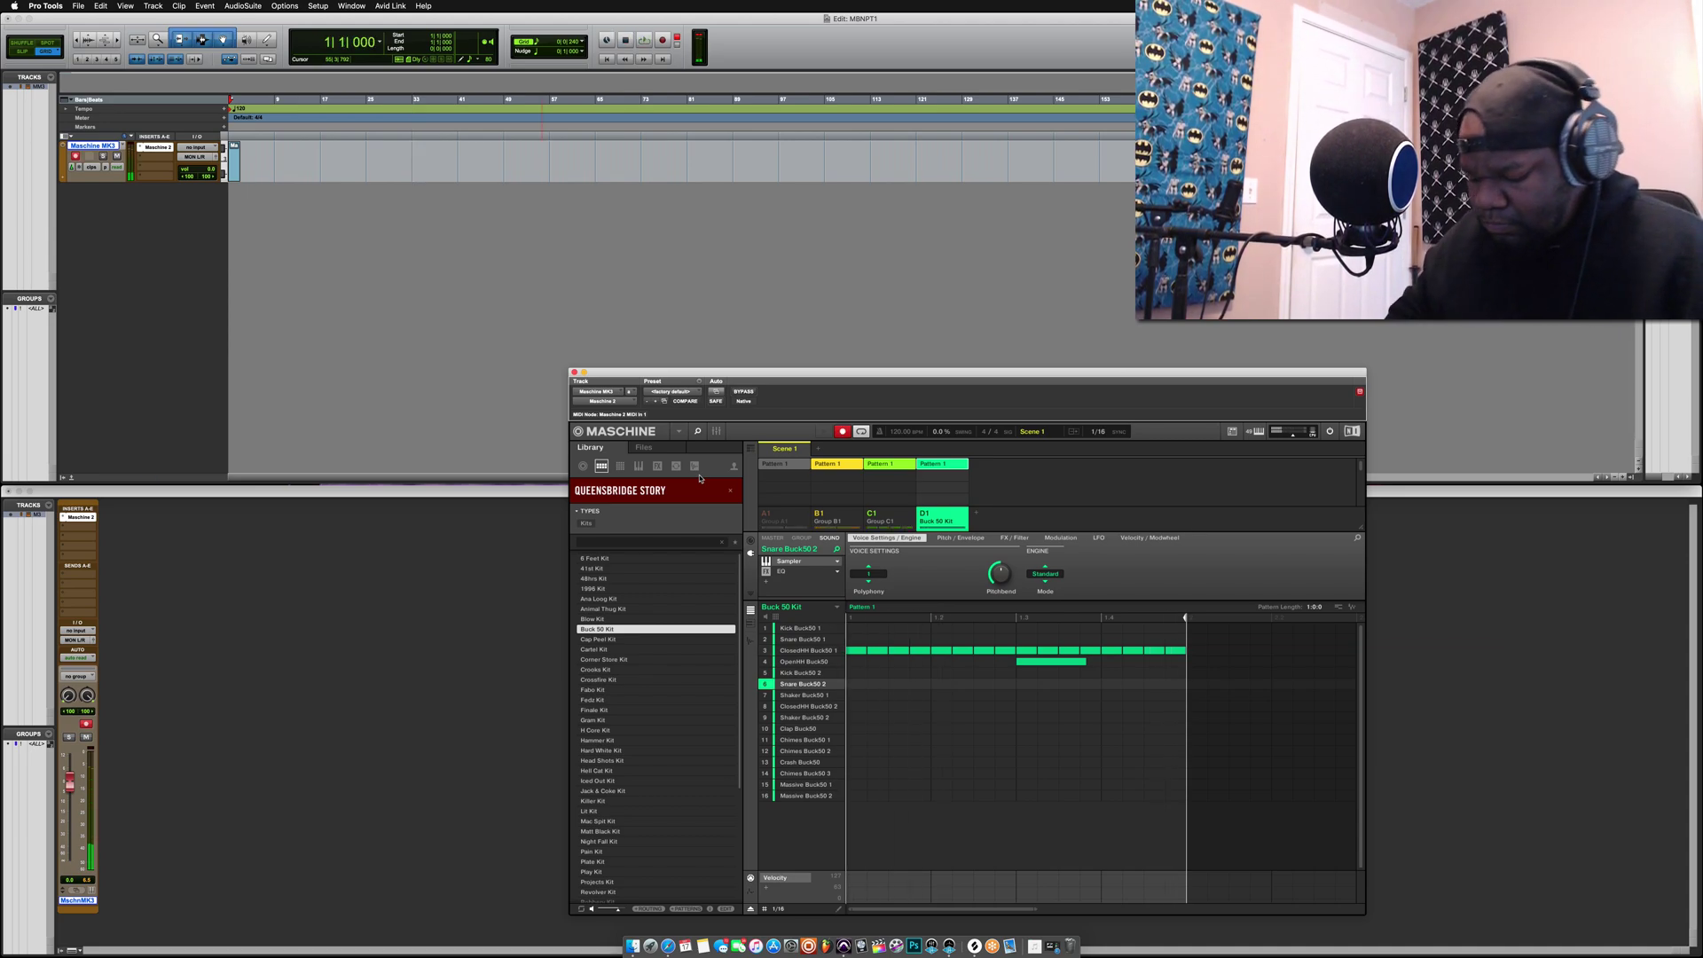
Step: Record snare and shaker parts in the Buck 50 Kit pattern and delete the Shaker Buck50 2 hits in its second bar
{"action": "key", "text": "space"}
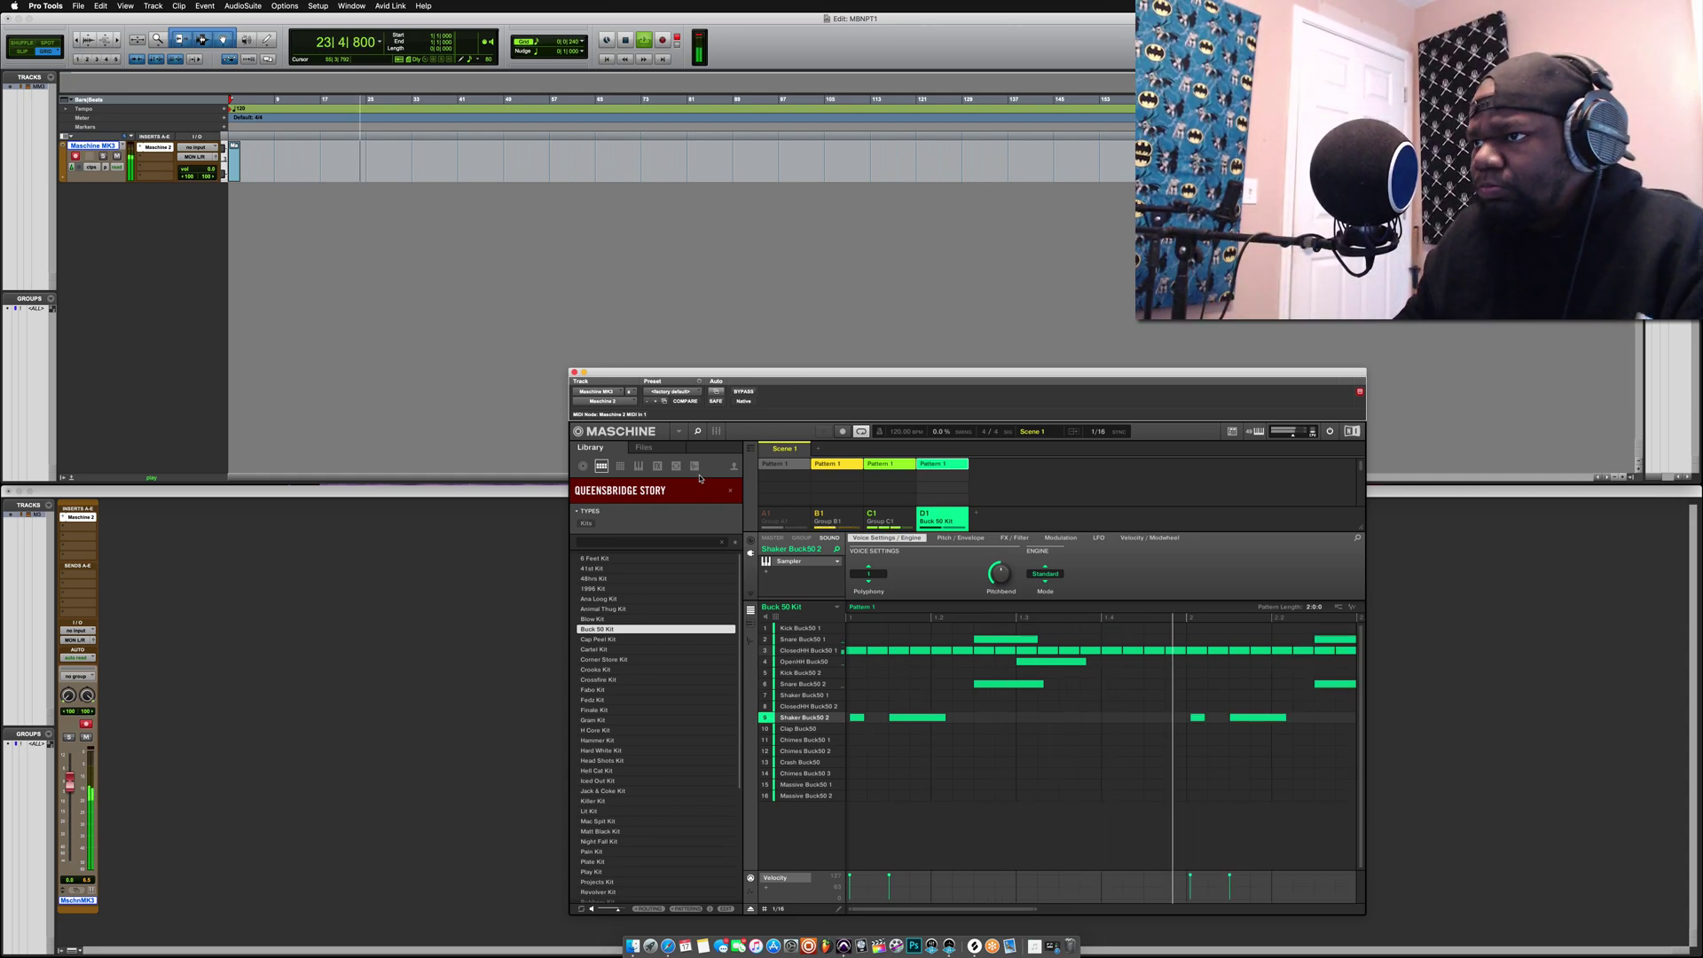
{"action": "left_click", "coordinate": [1196, 717]}
{"action": "left_click", "coordinate": [1231, 718]}
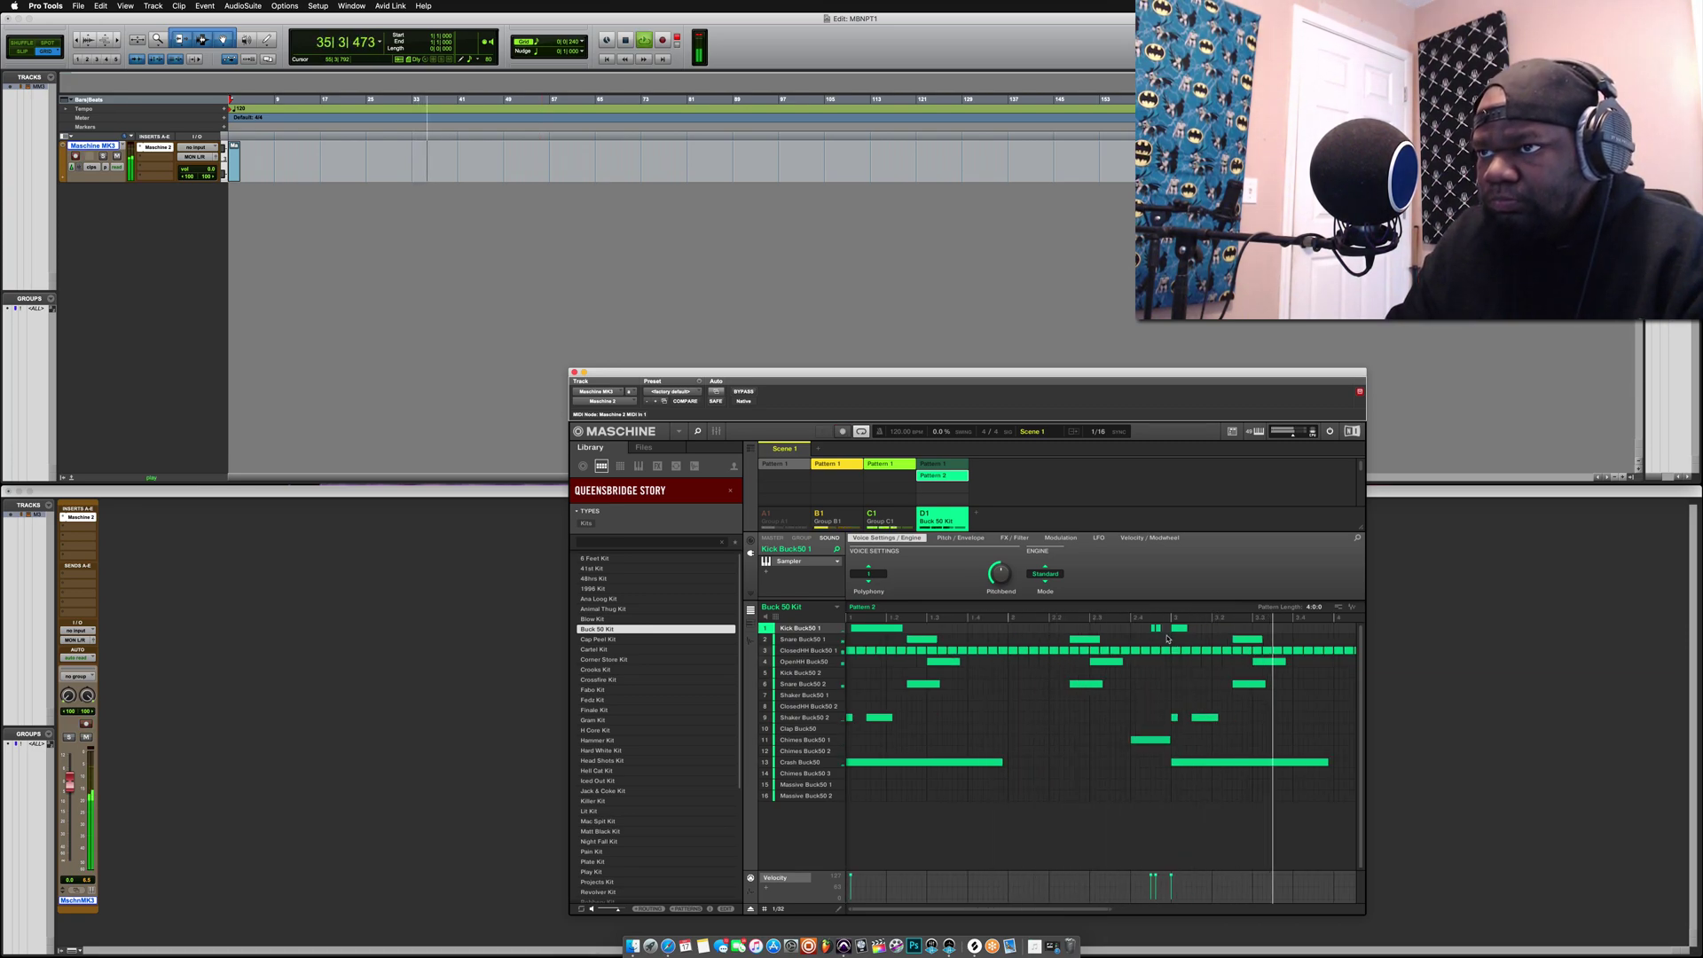
Step: Shift the first Kick Buck50 1 note in the Buck 50 Kit's Pattern 2 slightly earlier, to the pattern start
{"action": "scroll", "coordinate": [1168, 640], "scroll_direction": "right", "scroll_amount": 2}
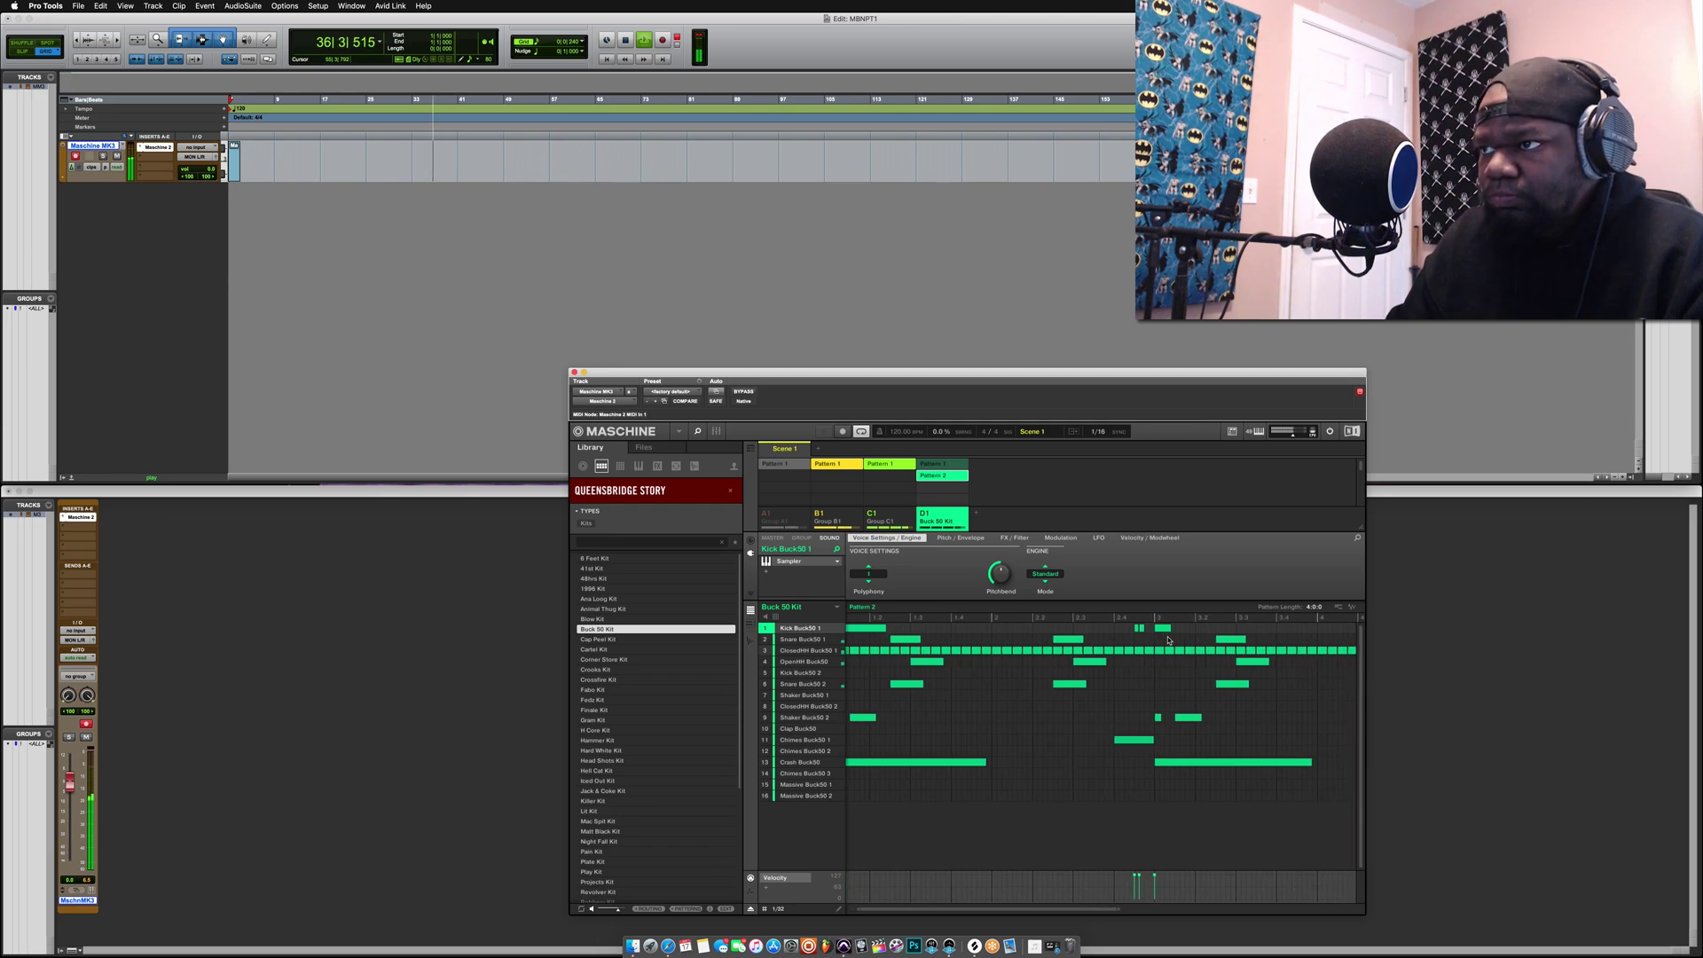
{"action": "scroll", "coordinate": [1168, 639], "scroll_direction": "right", "scroll_amount": 5}
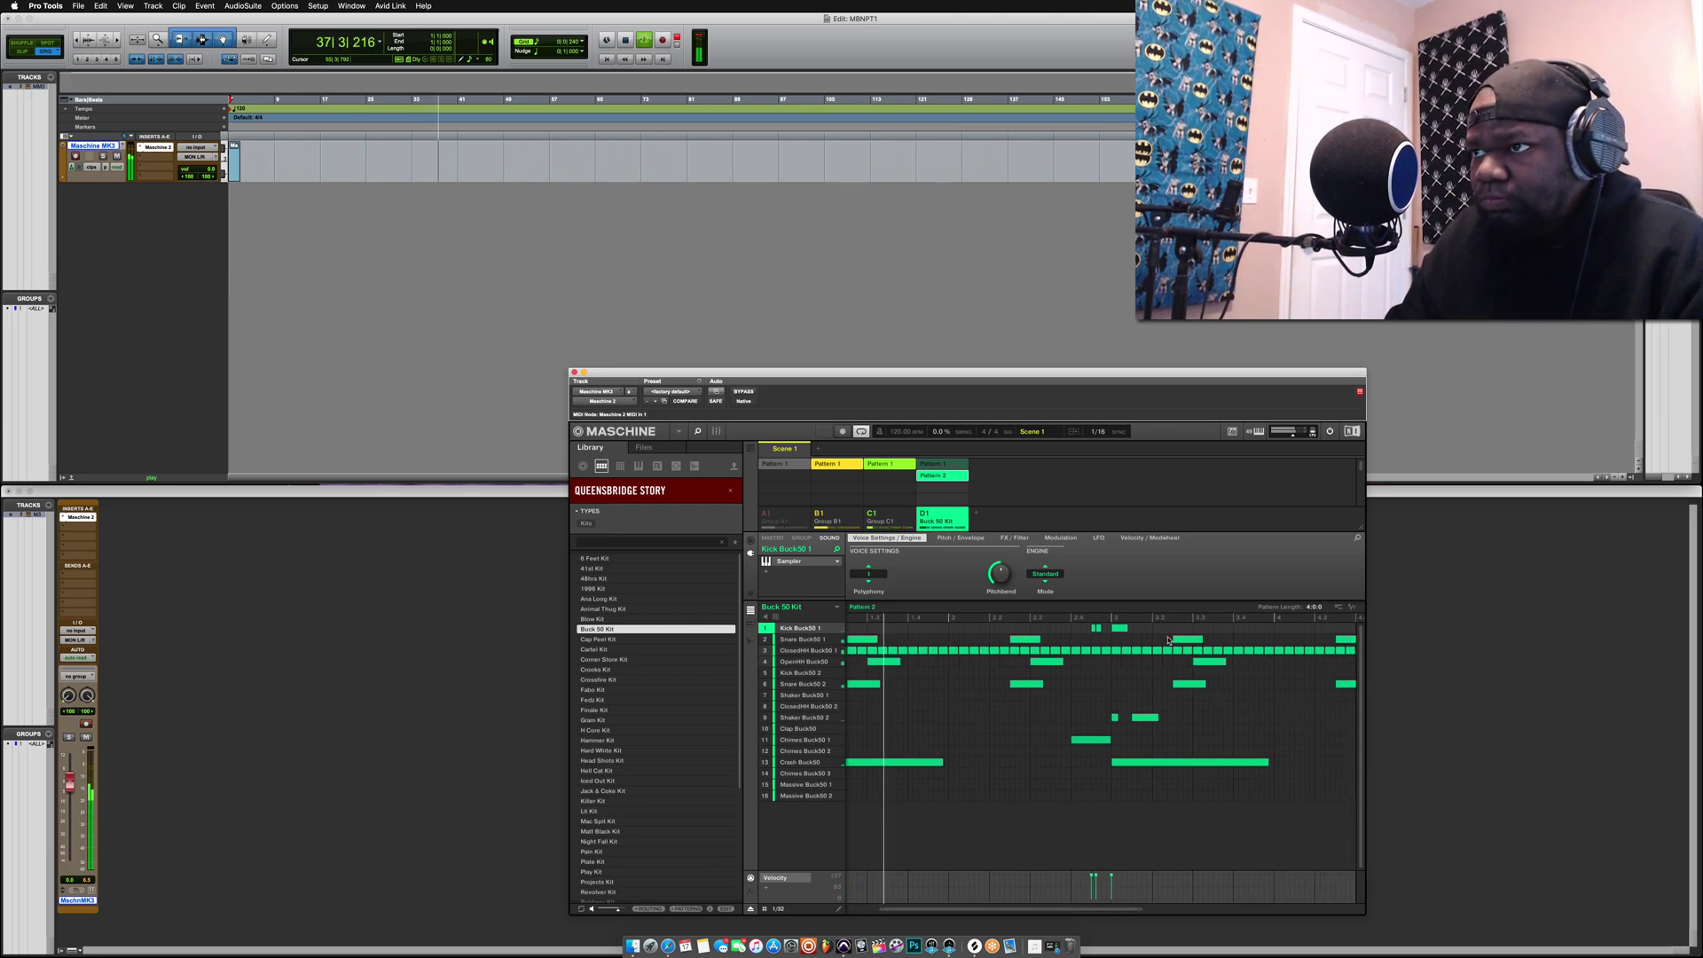
{"action": "scroll", "coordinate": [1171, 643], "scroll_direction": "left", "scroll_amount": 3}
{"action": "scroll", "coordinate": [1170, 643], "scroll_direction": "left", "scroll_amount": 3}
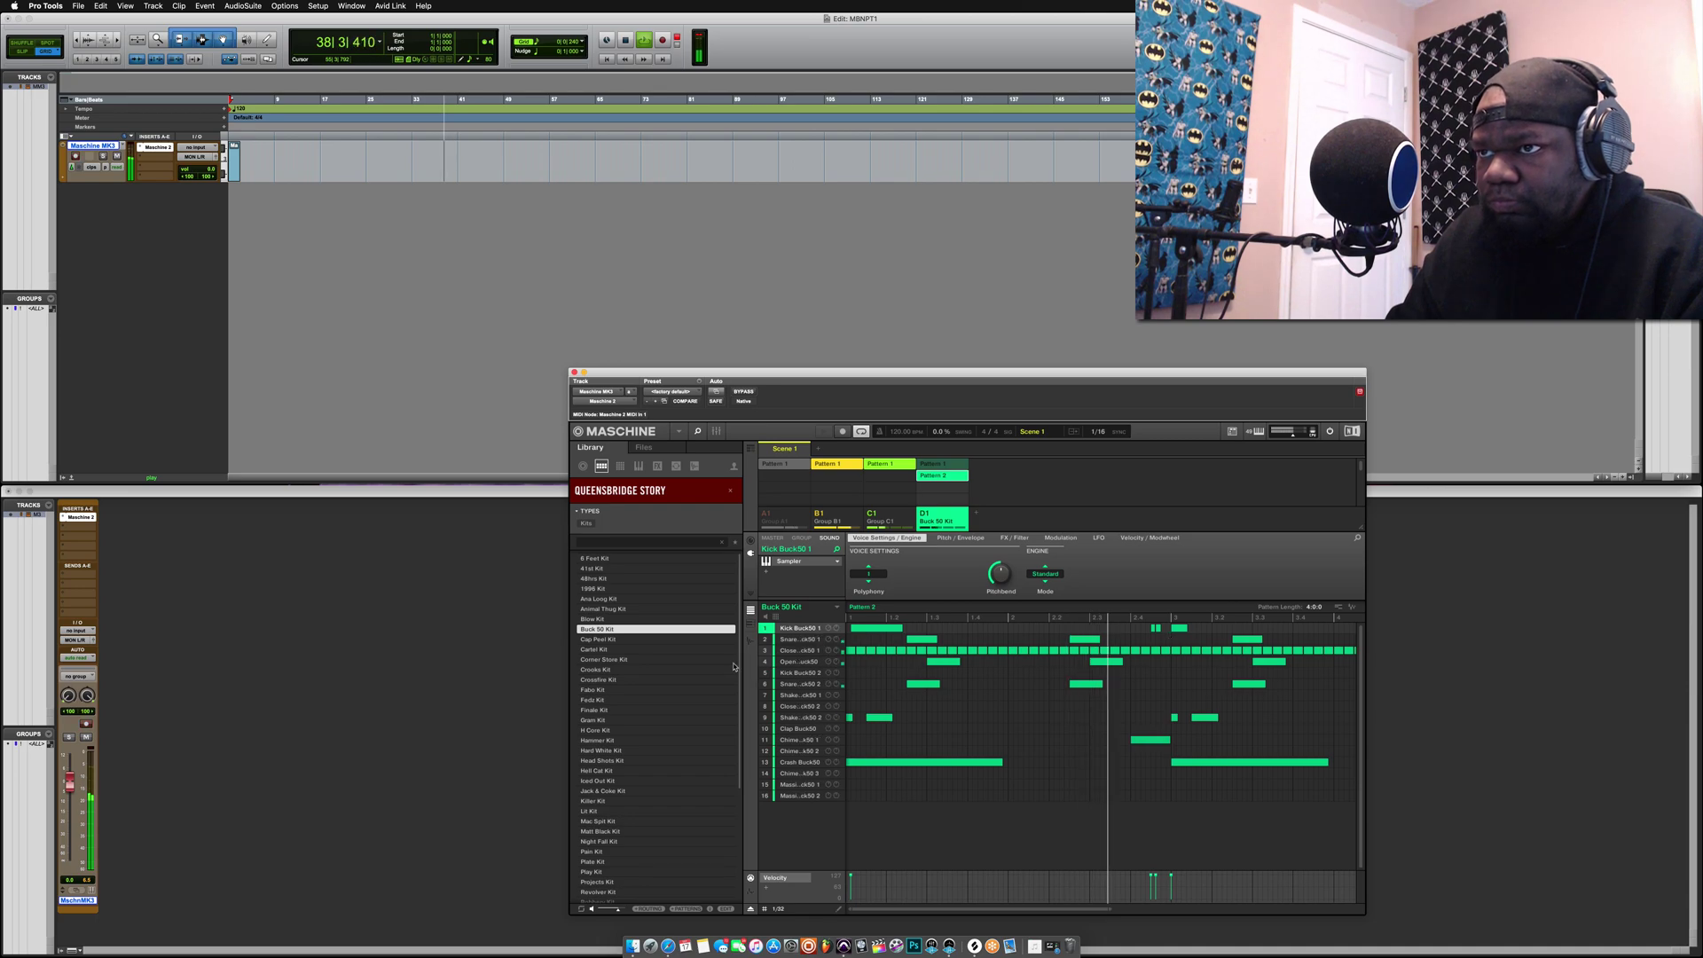
{"action": "left_click_drag", "start_coordinate": [862, 629], "coordinate": [857, 630]}
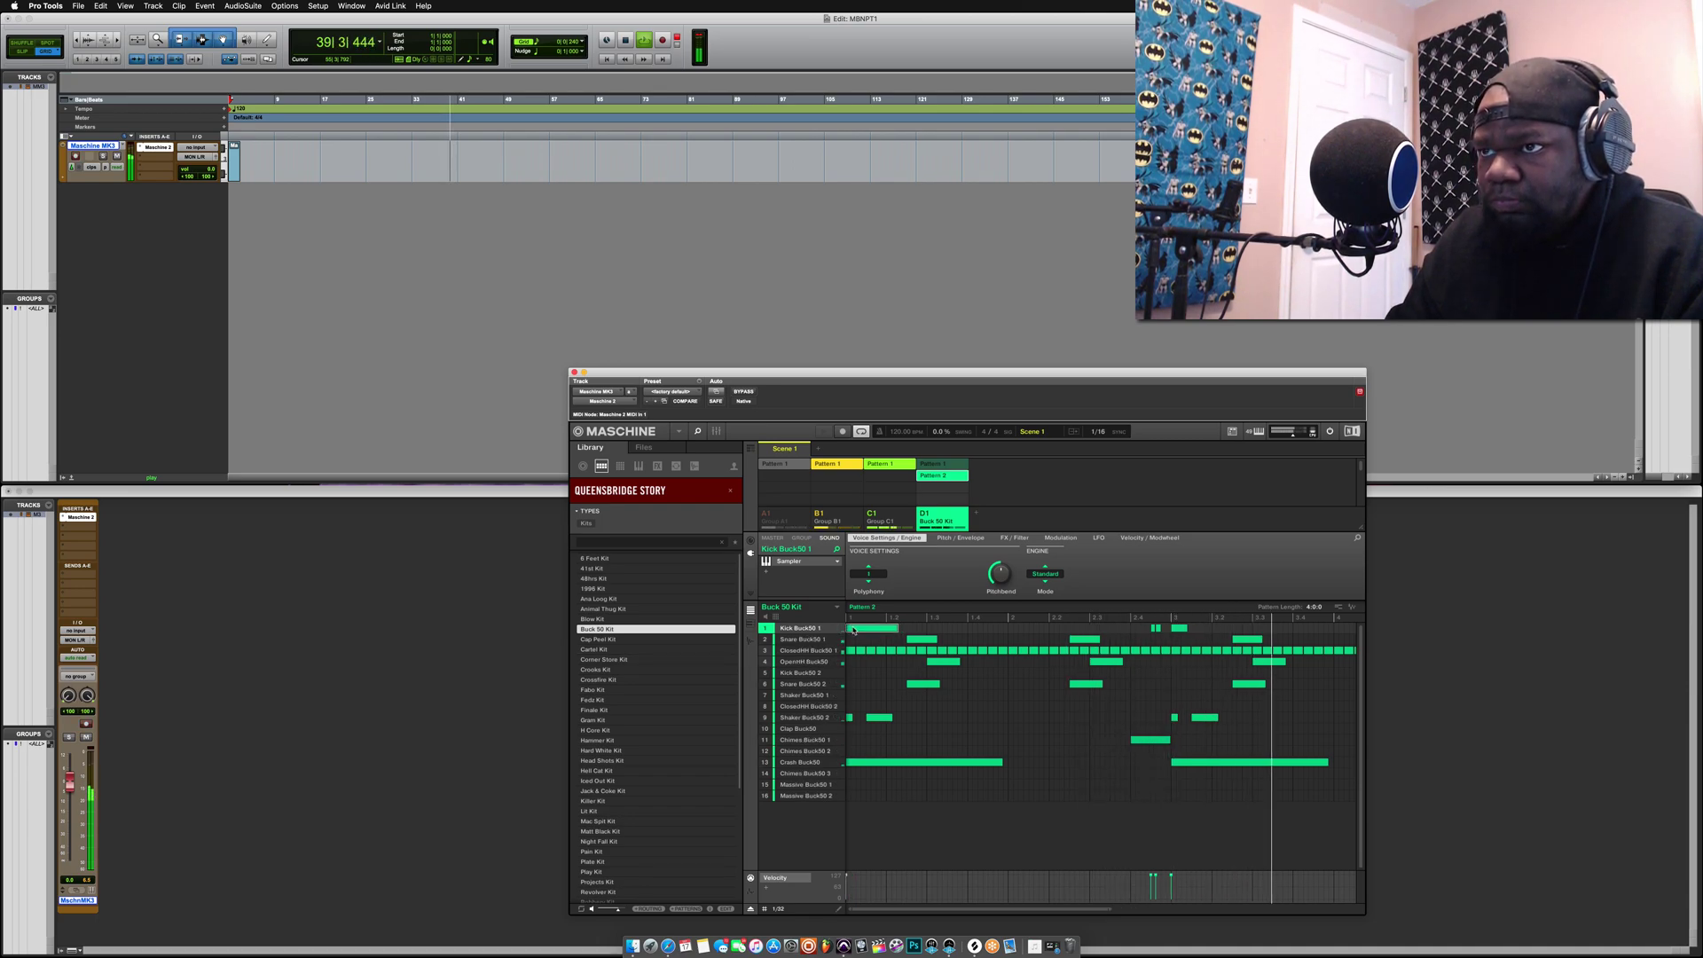
{"action": "scroll", "coordinate": [934, 635], "scroll_direction": "right", "scroll_amount": 3}
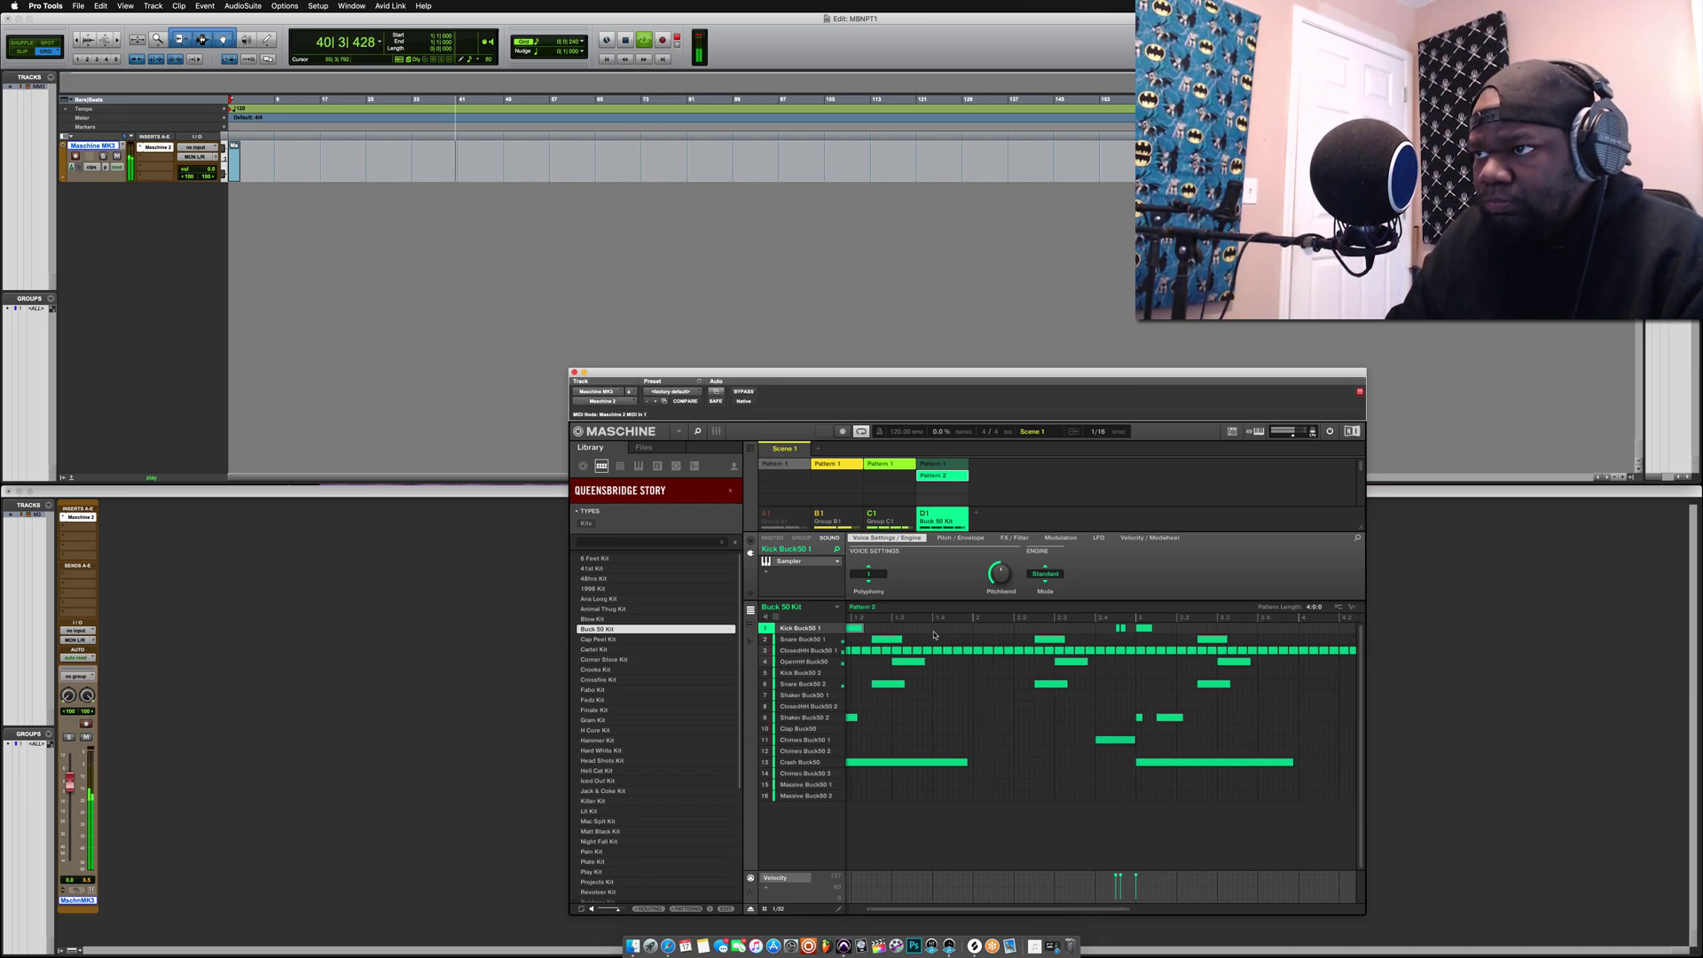
{"action": "scroll", "coordinate": [934, 635], "scroll_direction": "right", "scroll_amount": 3}
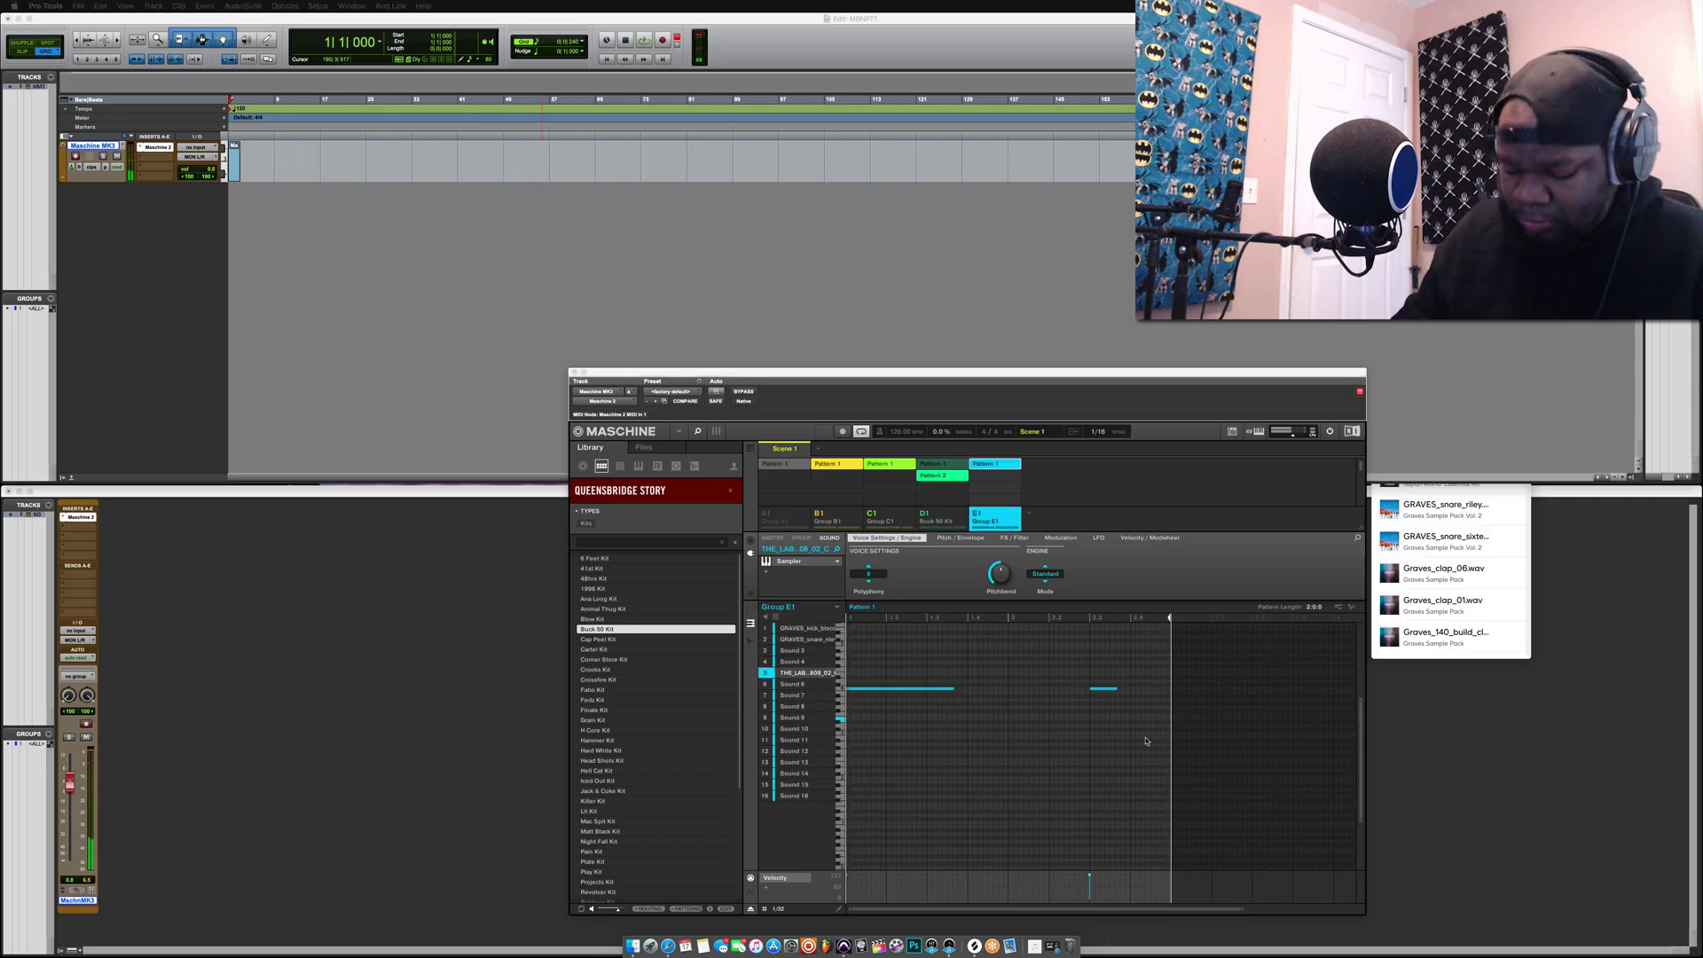
Step: Record an additional 808 note near the end of Group E1's Pattern 1
{"action": "scroll", "coordinate": [1146, 740], "scroll_direction": "right", "scroll_amount": 1}
{"action": "scroll", "coordinate": [1146, 740], "scroll_direction": "down", "scroll_amount": 2}
{"action": "key", "text": "space"}
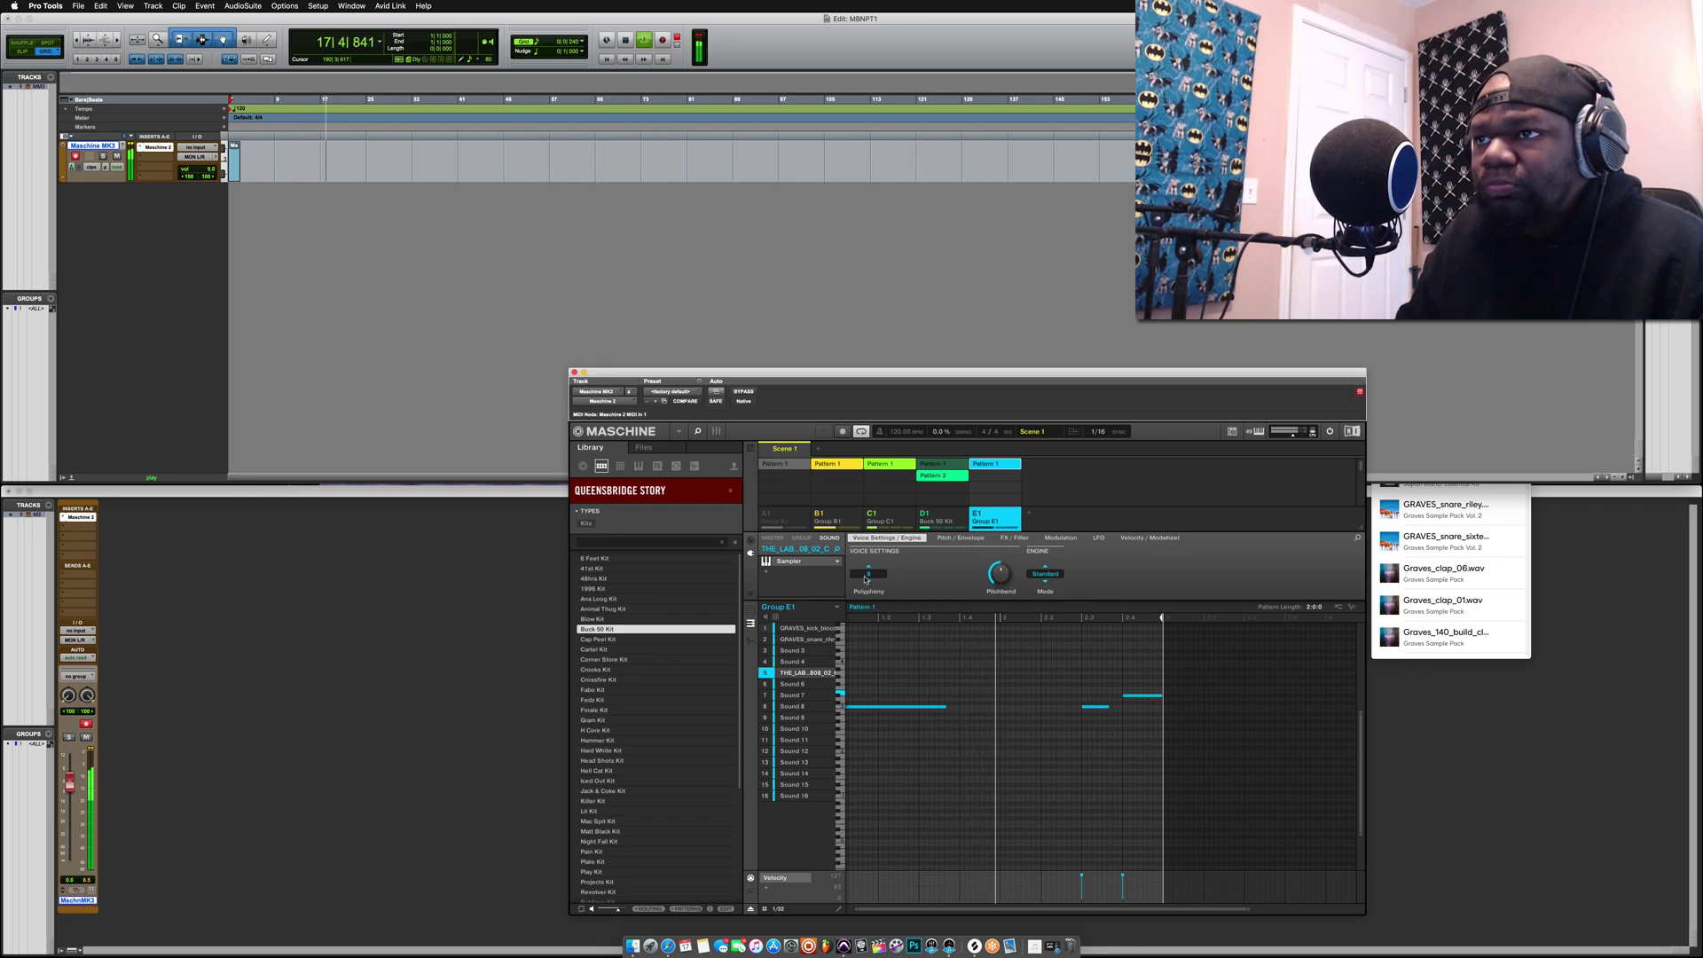
Step: Set the 808 sampler's polyphony to Legato and show its Pitch / Envelope settings
{"action": "left_click", "coordinate": [865, 575]}
{"action": "left_click", "coordinate": [857, 585]}
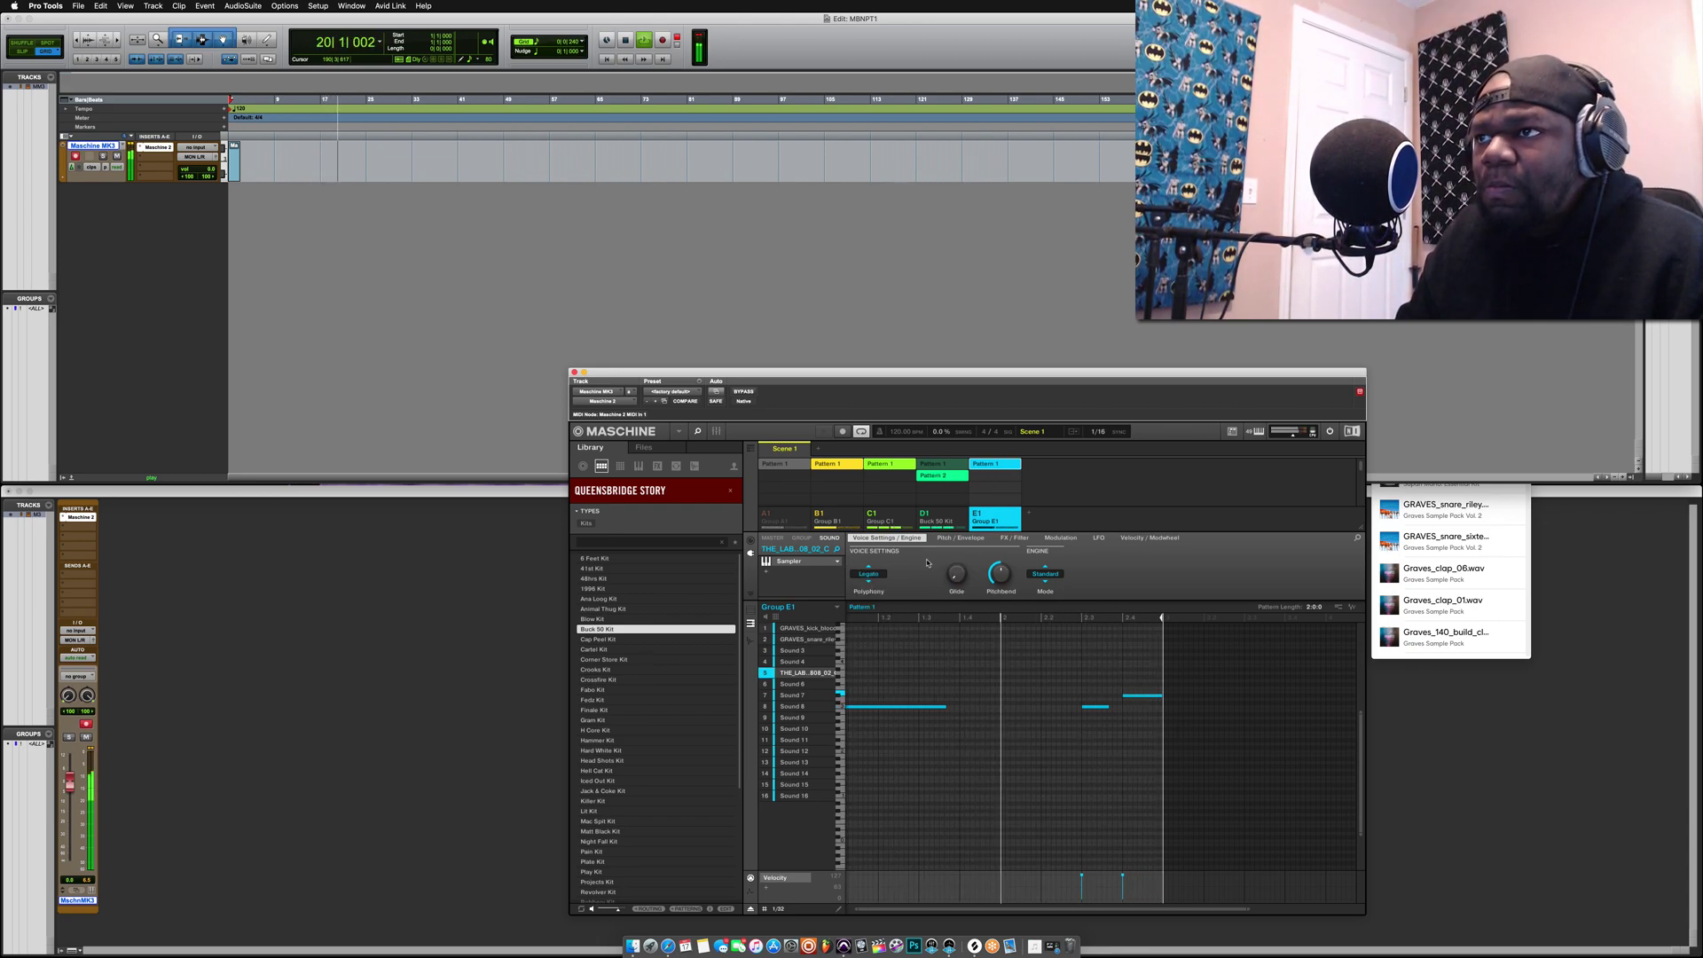
{"action": "left_click", "coordinate": [946, 538]}
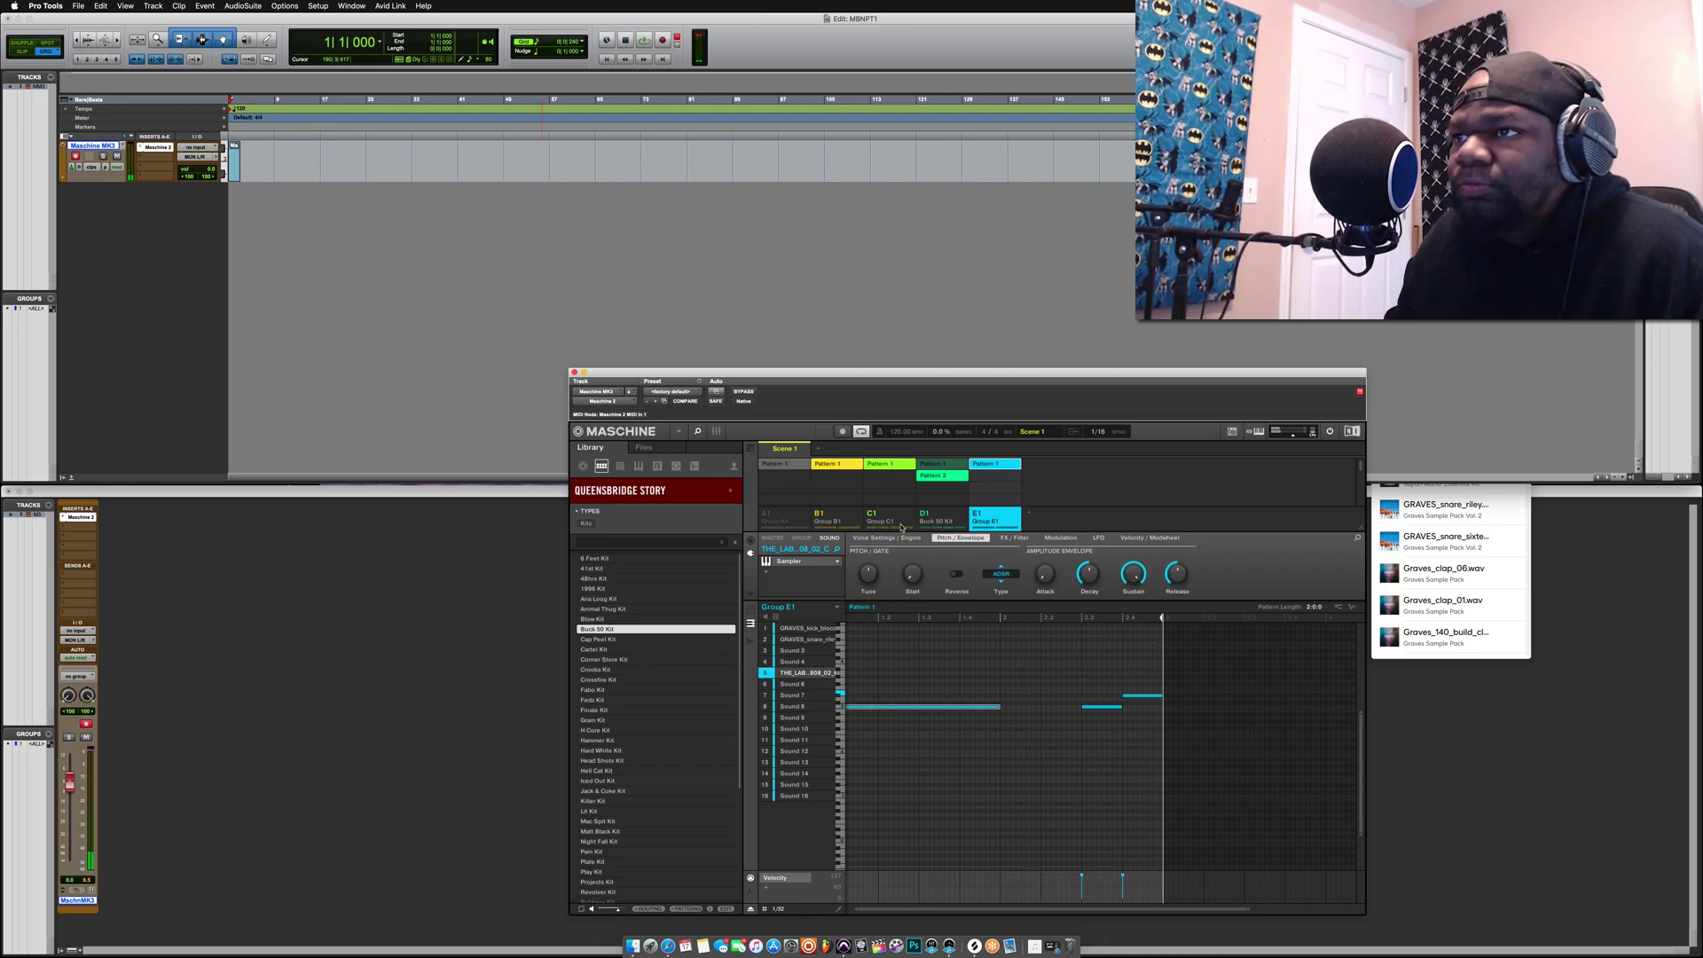
Step: Play the scene with Group E1 soloed and compare it with the Buck 50 Kit group switched in and out
{"action": "key", "text": "space"}
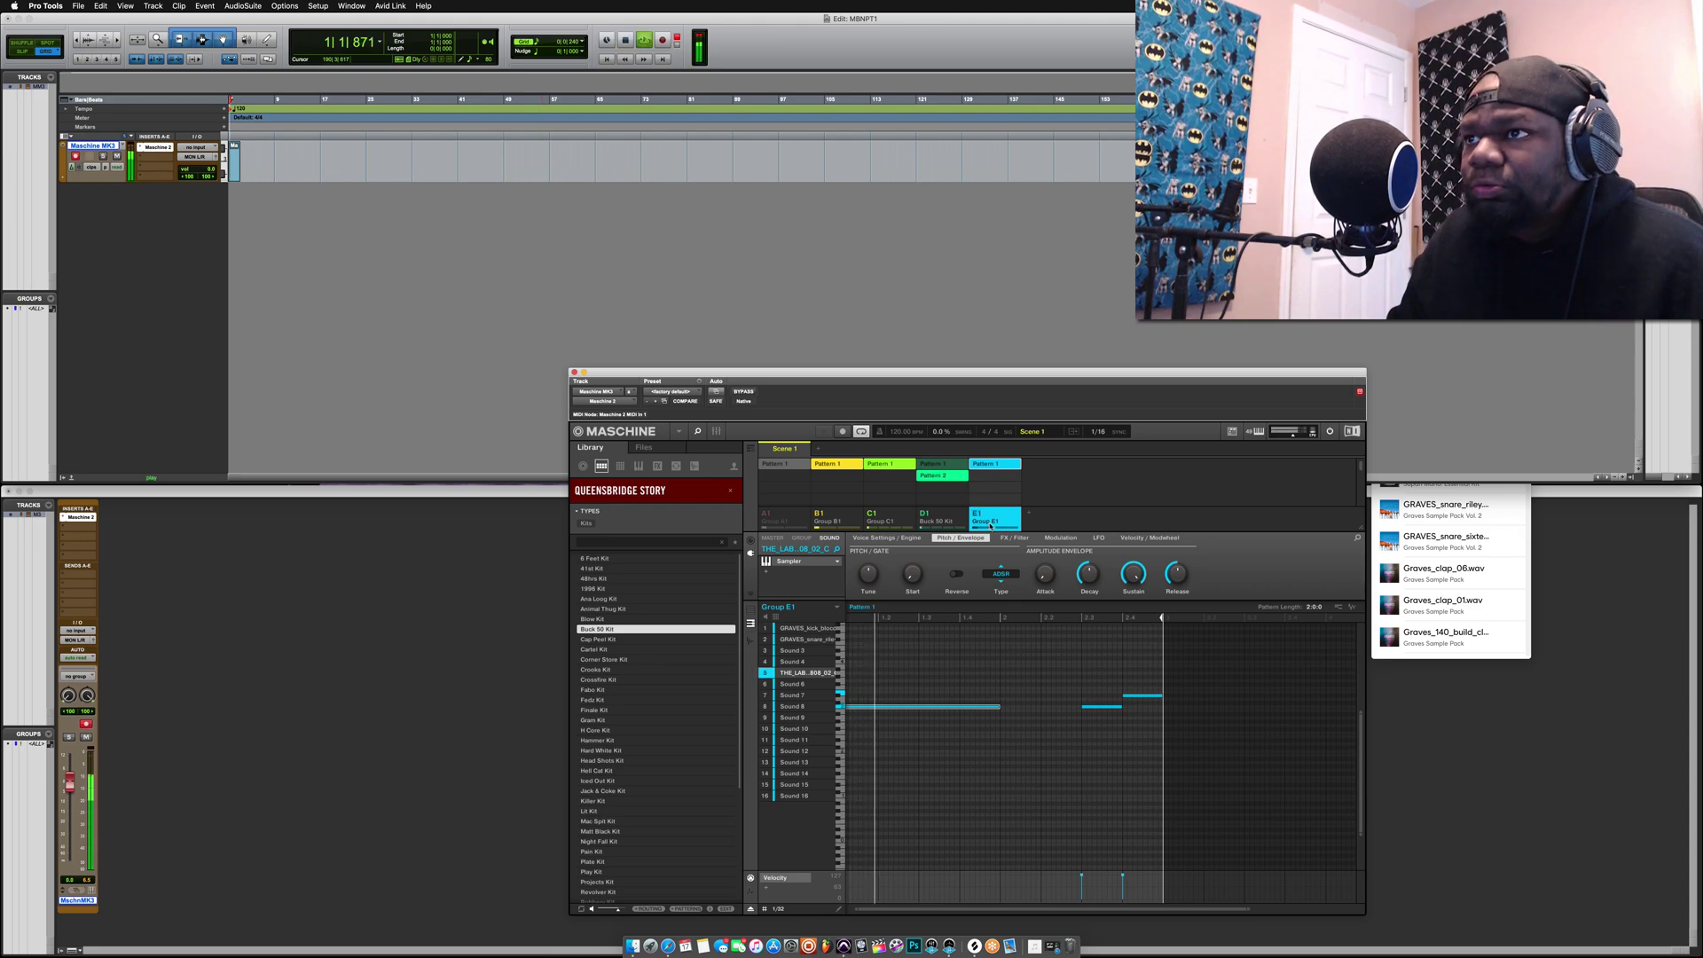
{"action": "right_click", "coordinate": [976, 515]}
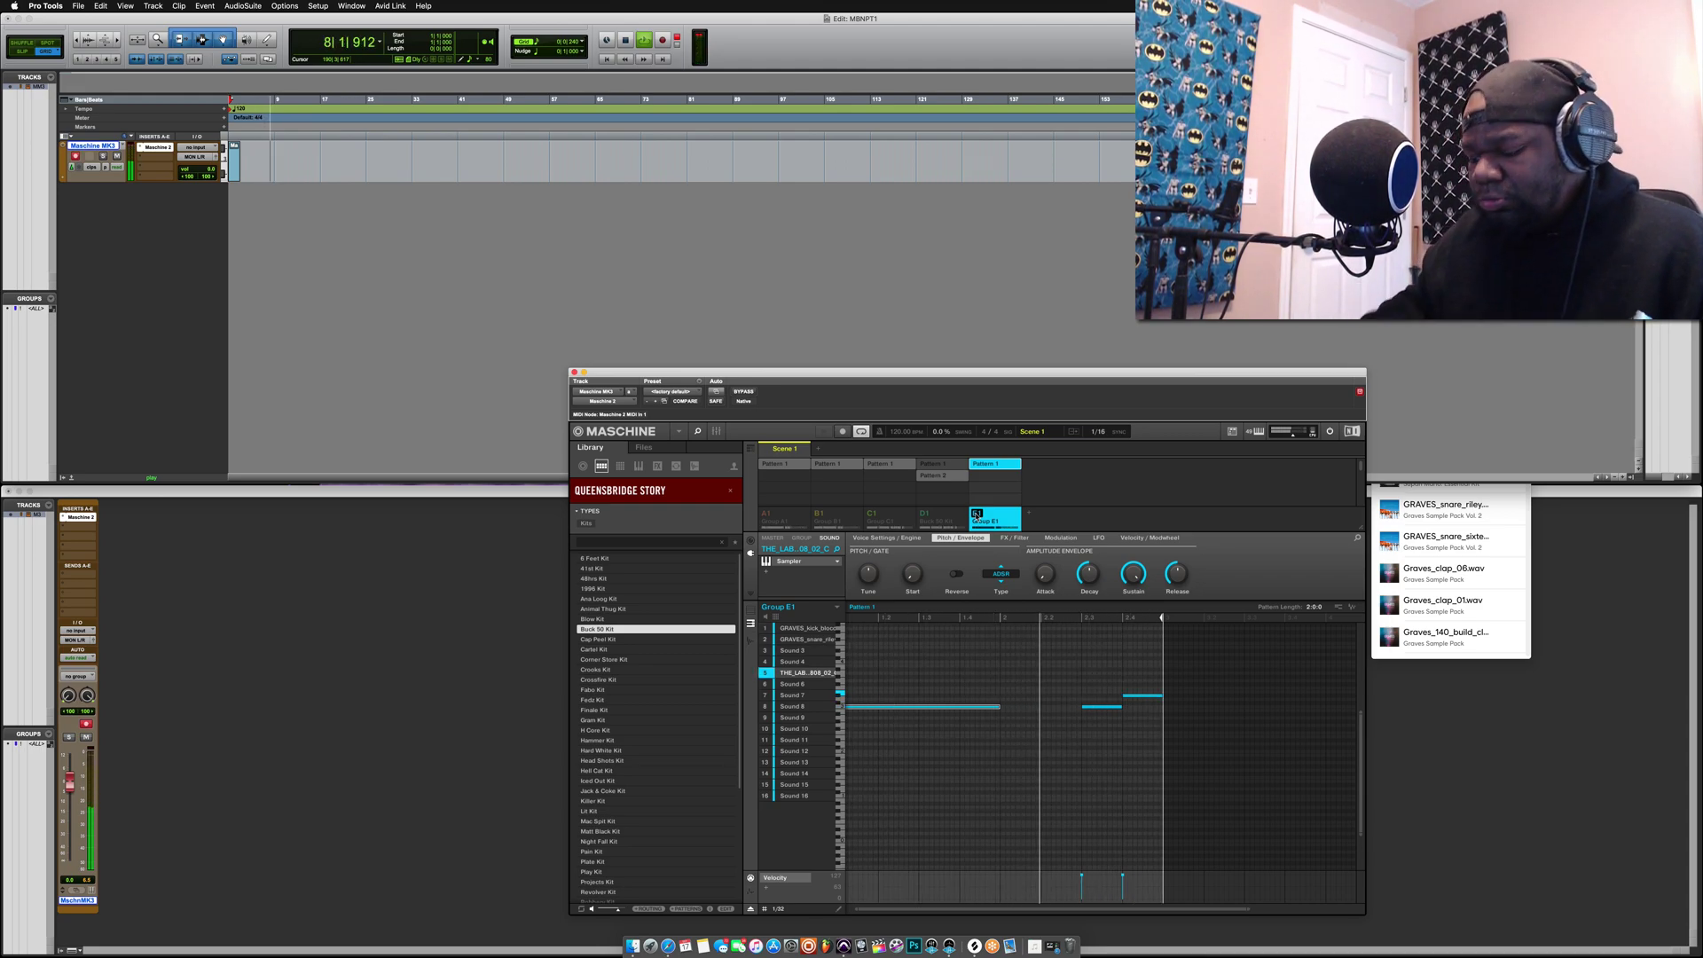
{"action": "left_click", "coordinate": [927, 514]}
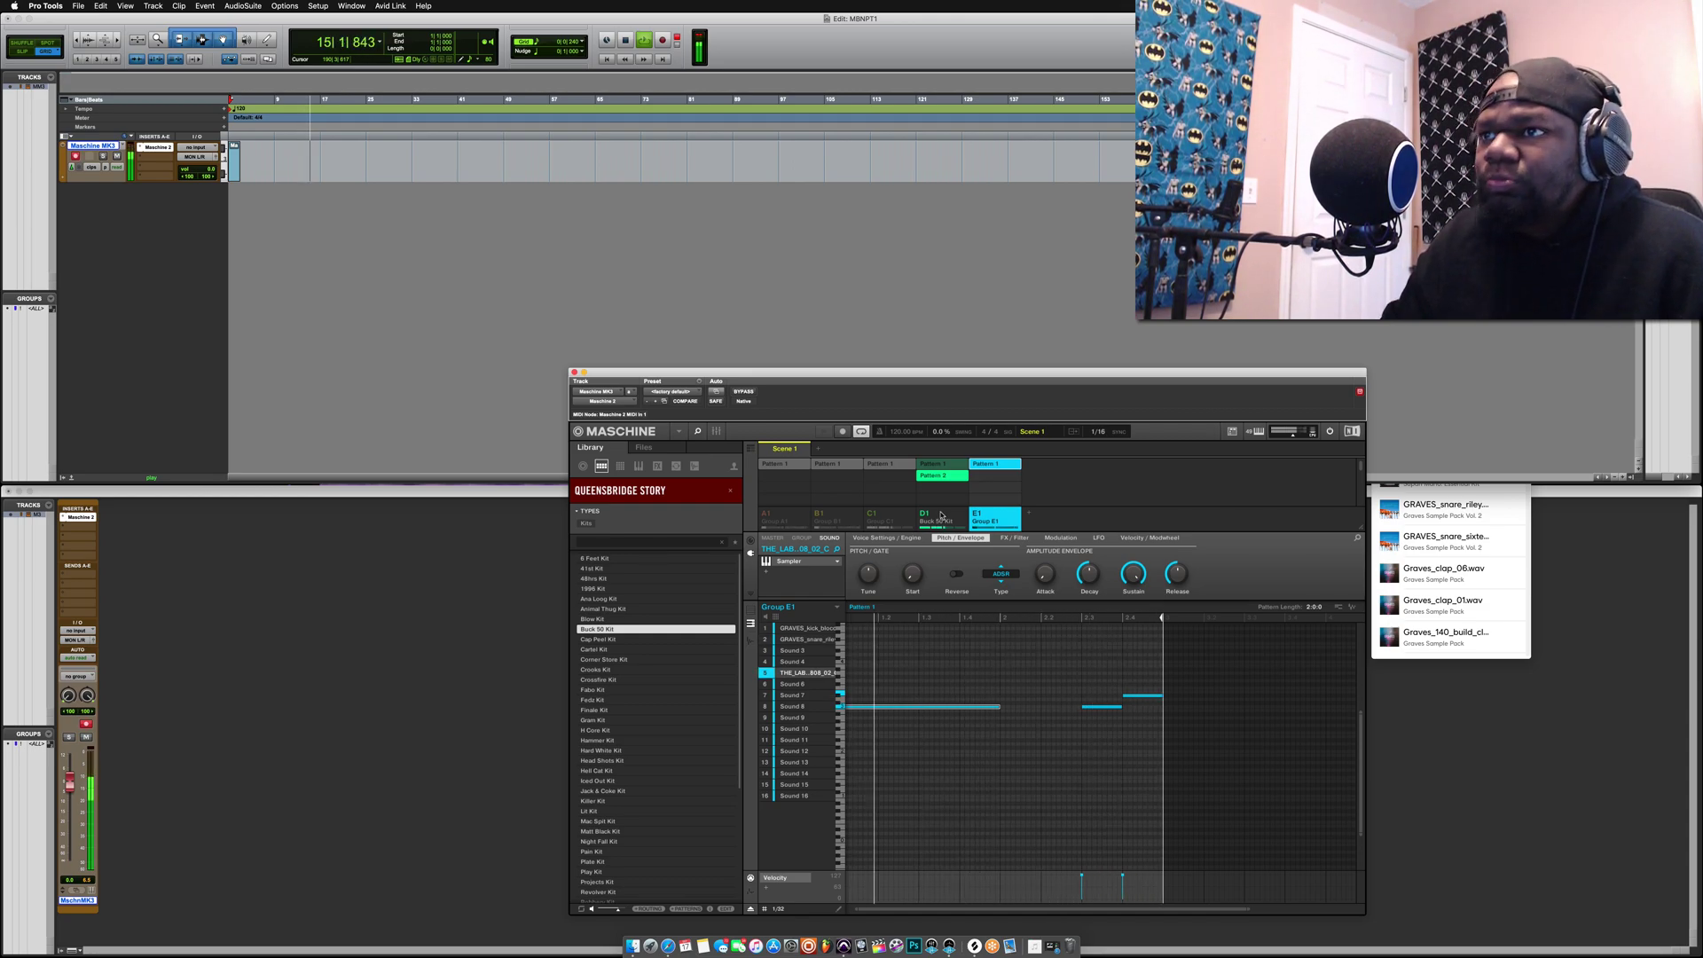
{"action": "right_click", "coordinate": [929, 517]}
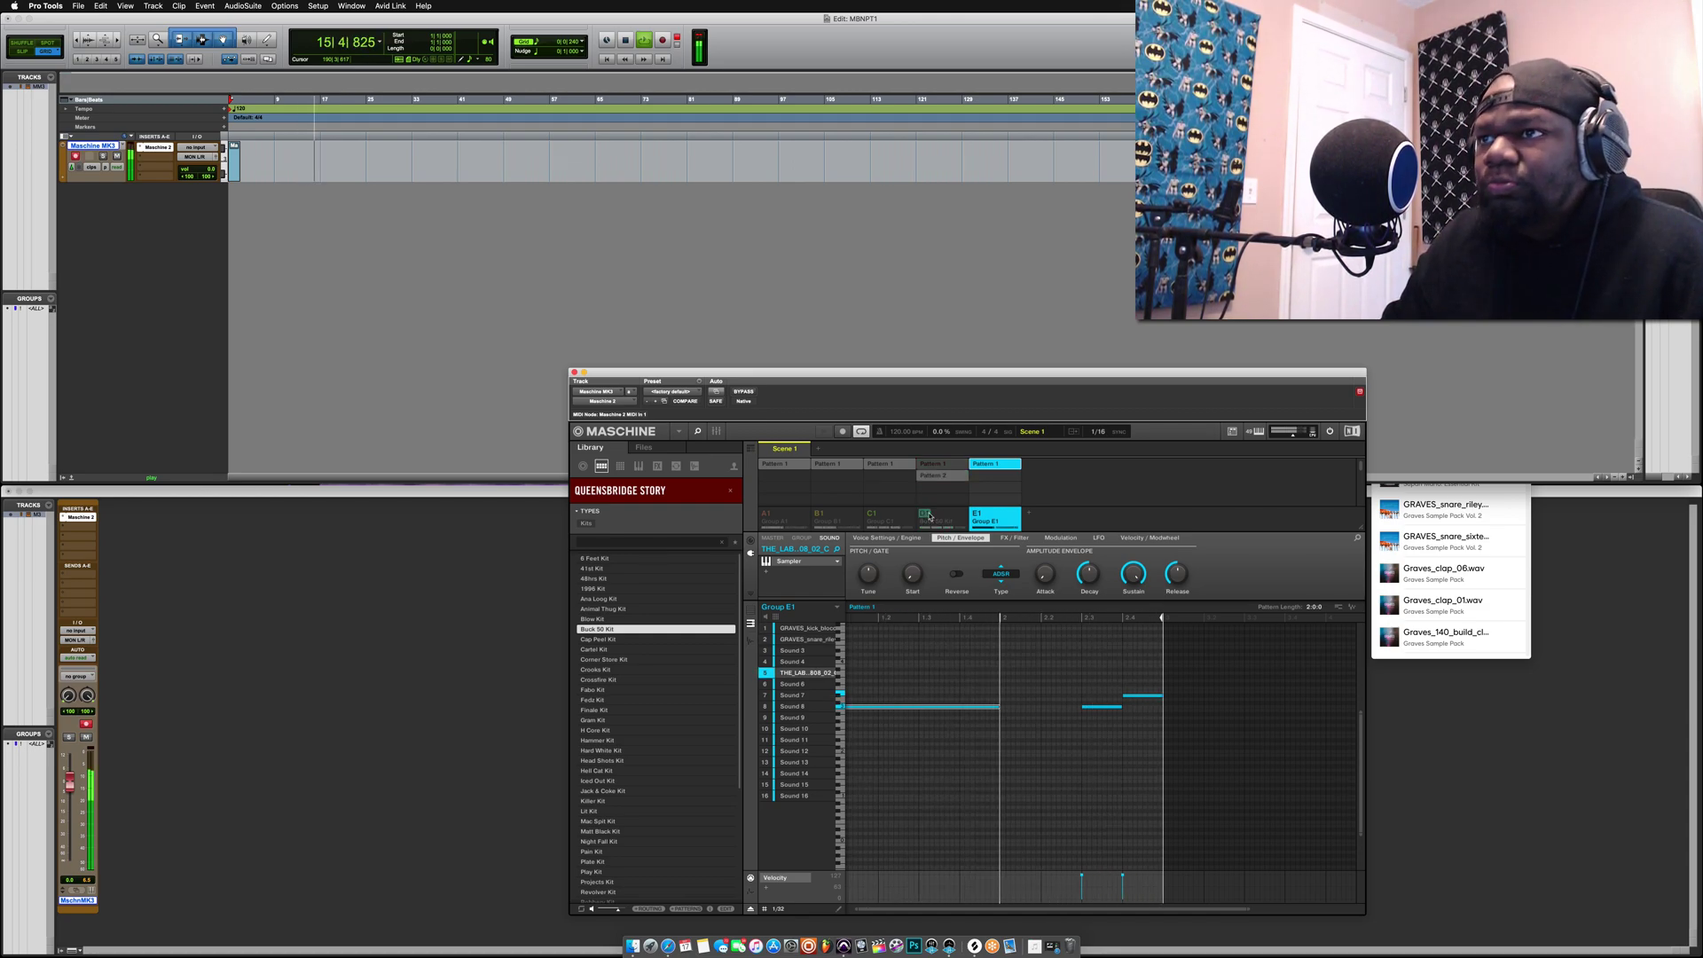
Step: Audition Group E1's 808 against Groups C1, B1 and A1 in turn by toggling their mutes during playback
{"action": "right_click", "coordinate": [874, 517]}
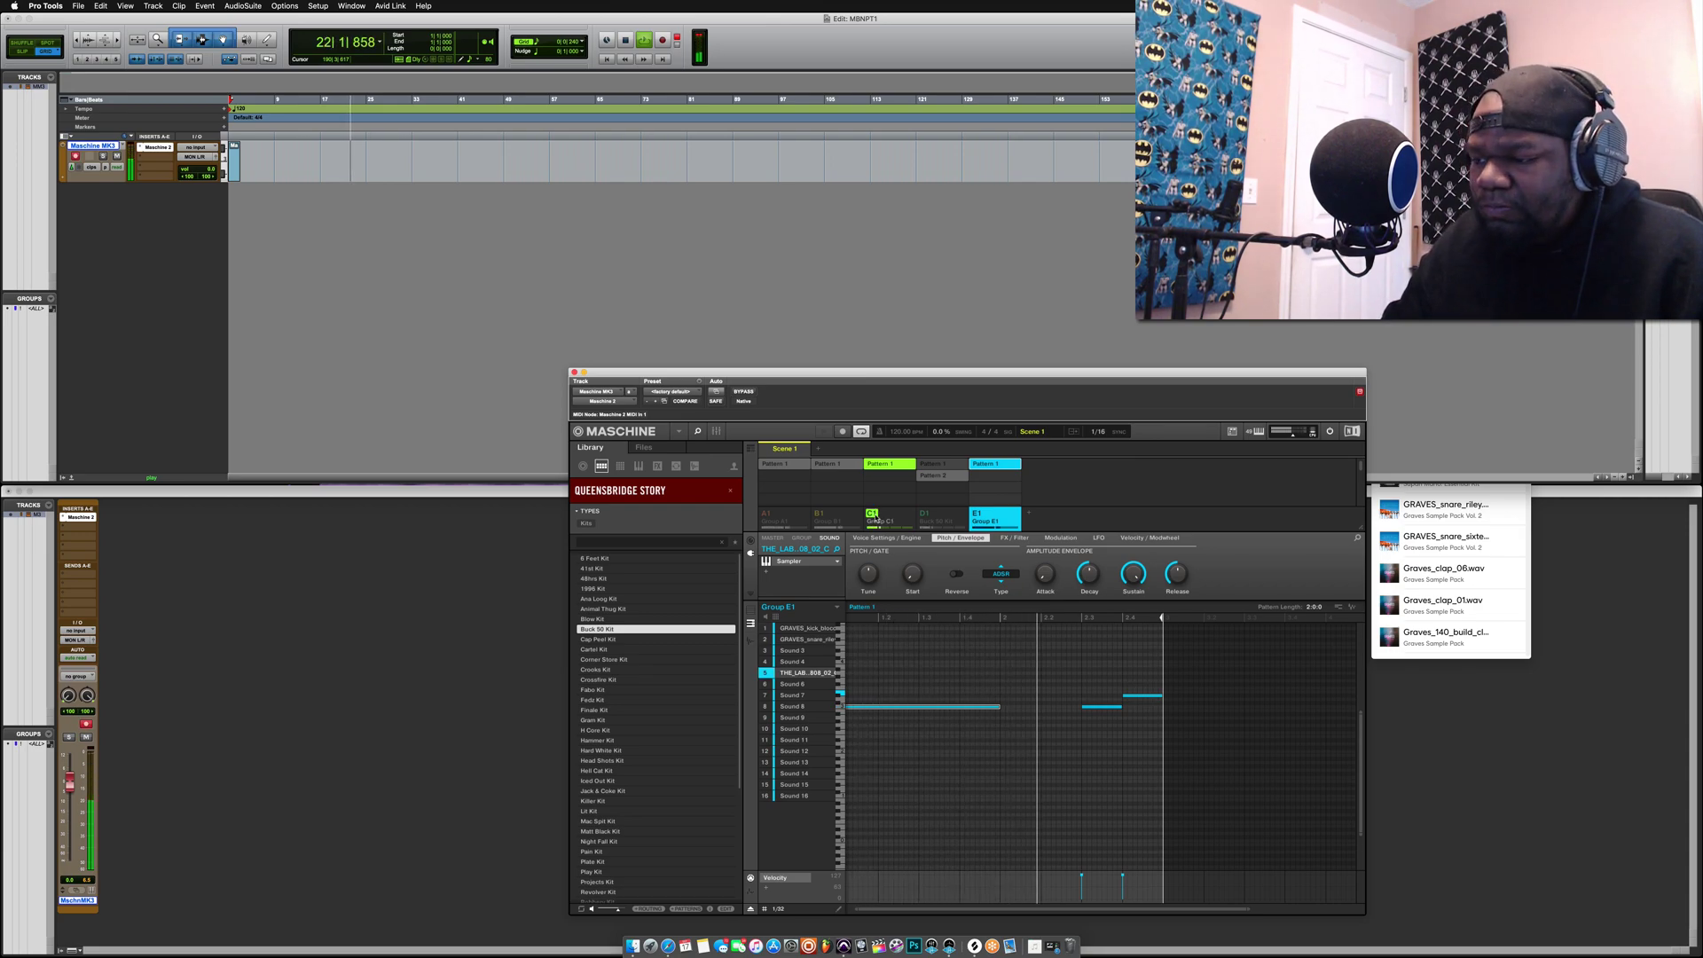
{"action": "left_click", "coordinate": [893, 518]}
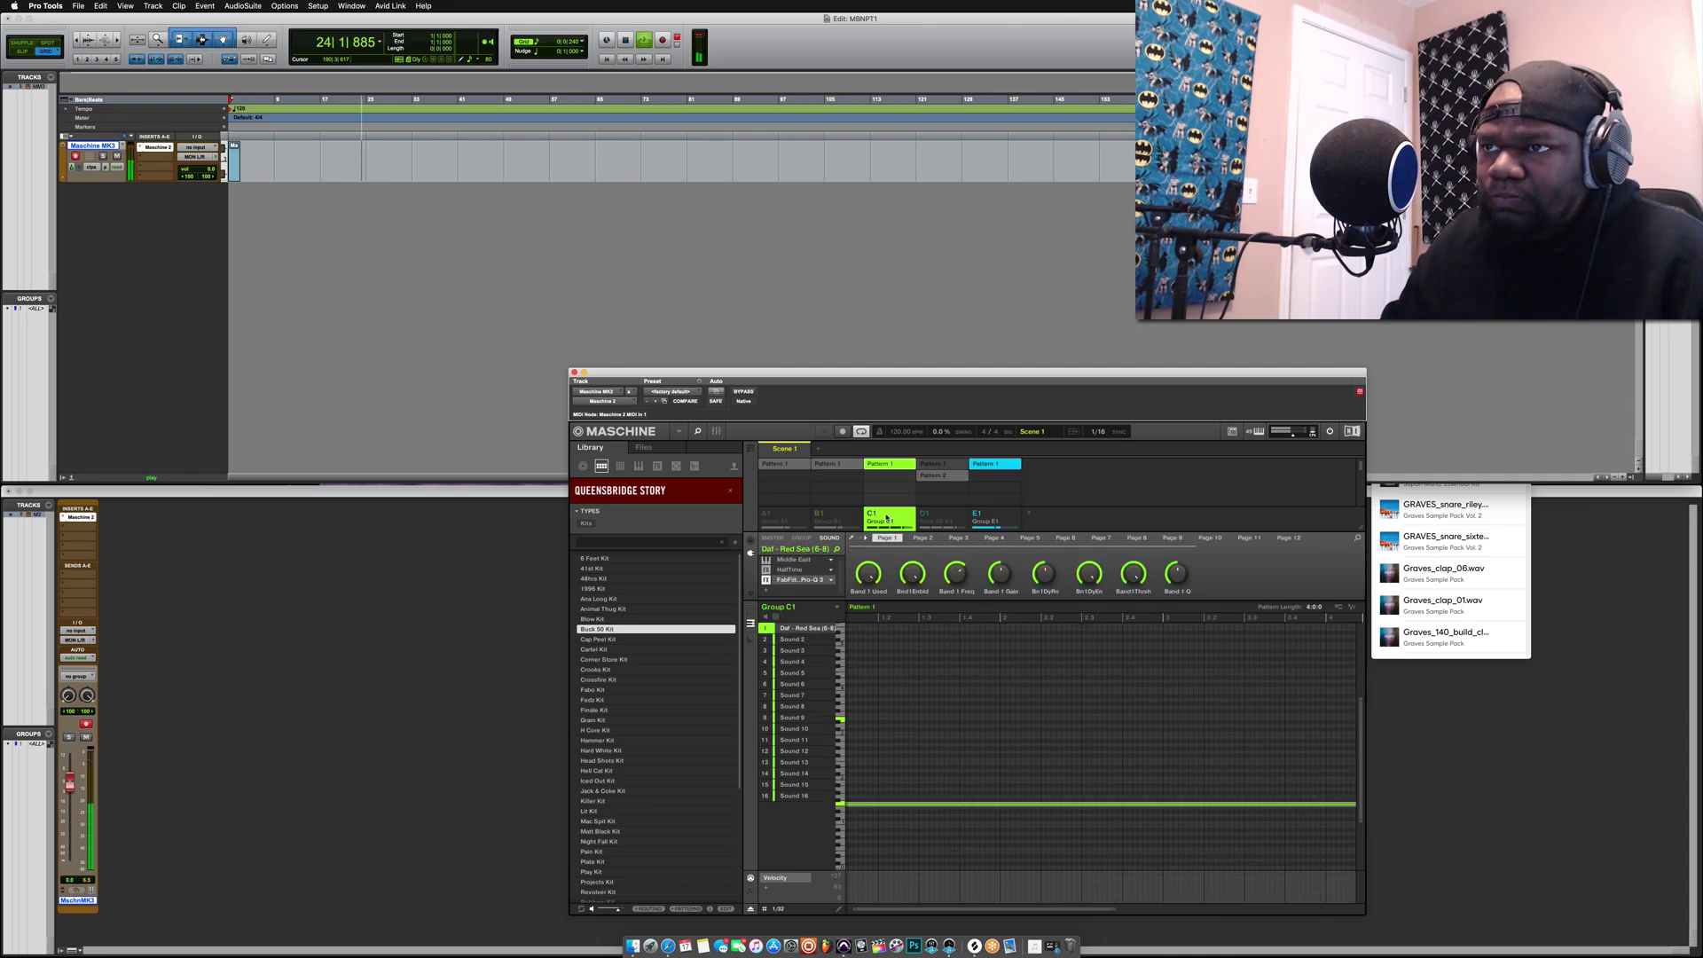
{"action": "left_click", "coordinate": [825, 516]}
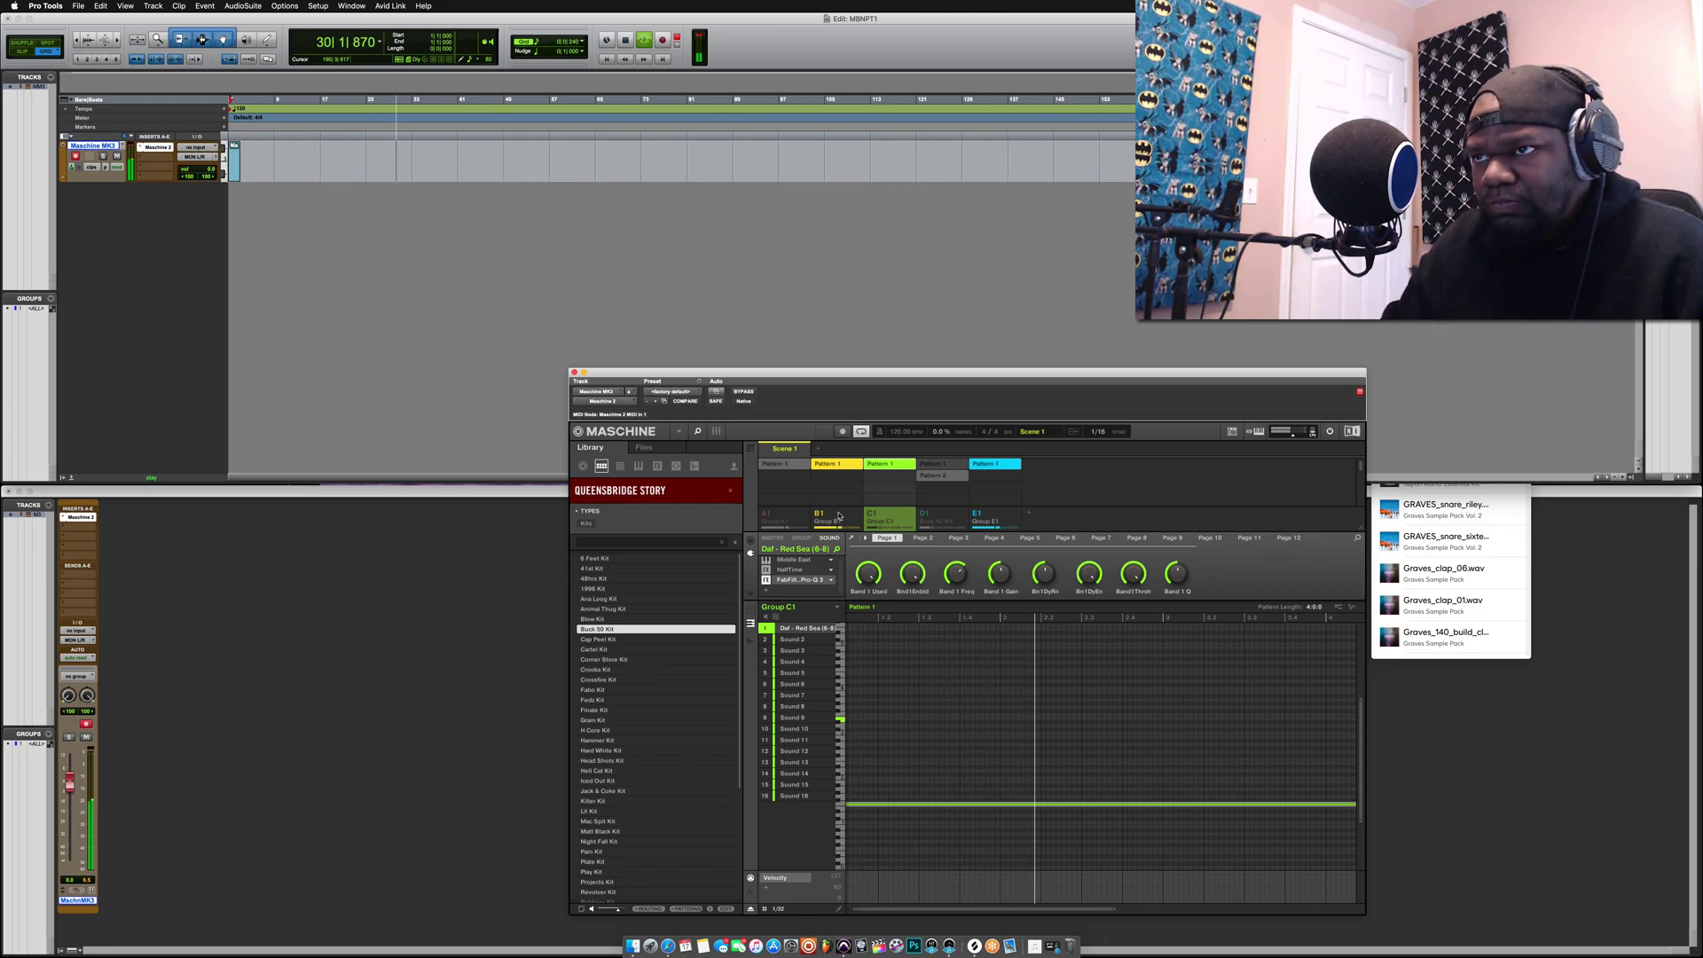
{"action": "right_click", "coordinate": [818, 514]}
{"action": "right_click", "coordinate": [768, 516]}
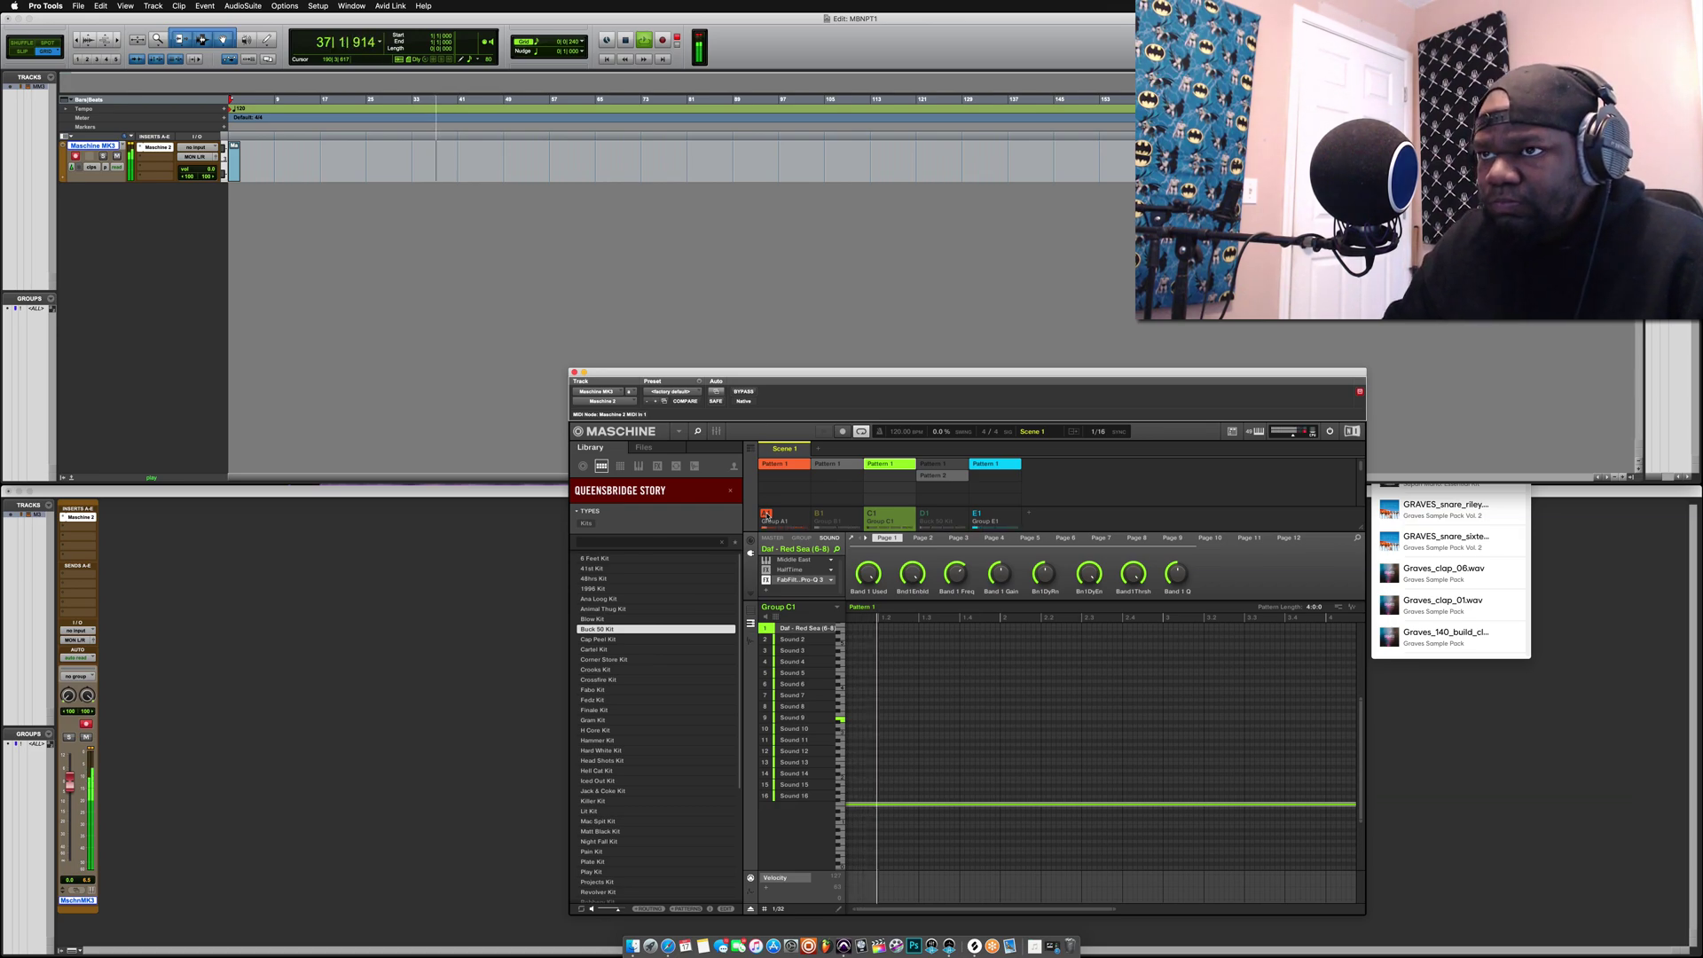
{"action": "left_click", "coordinate": [767, 515]}
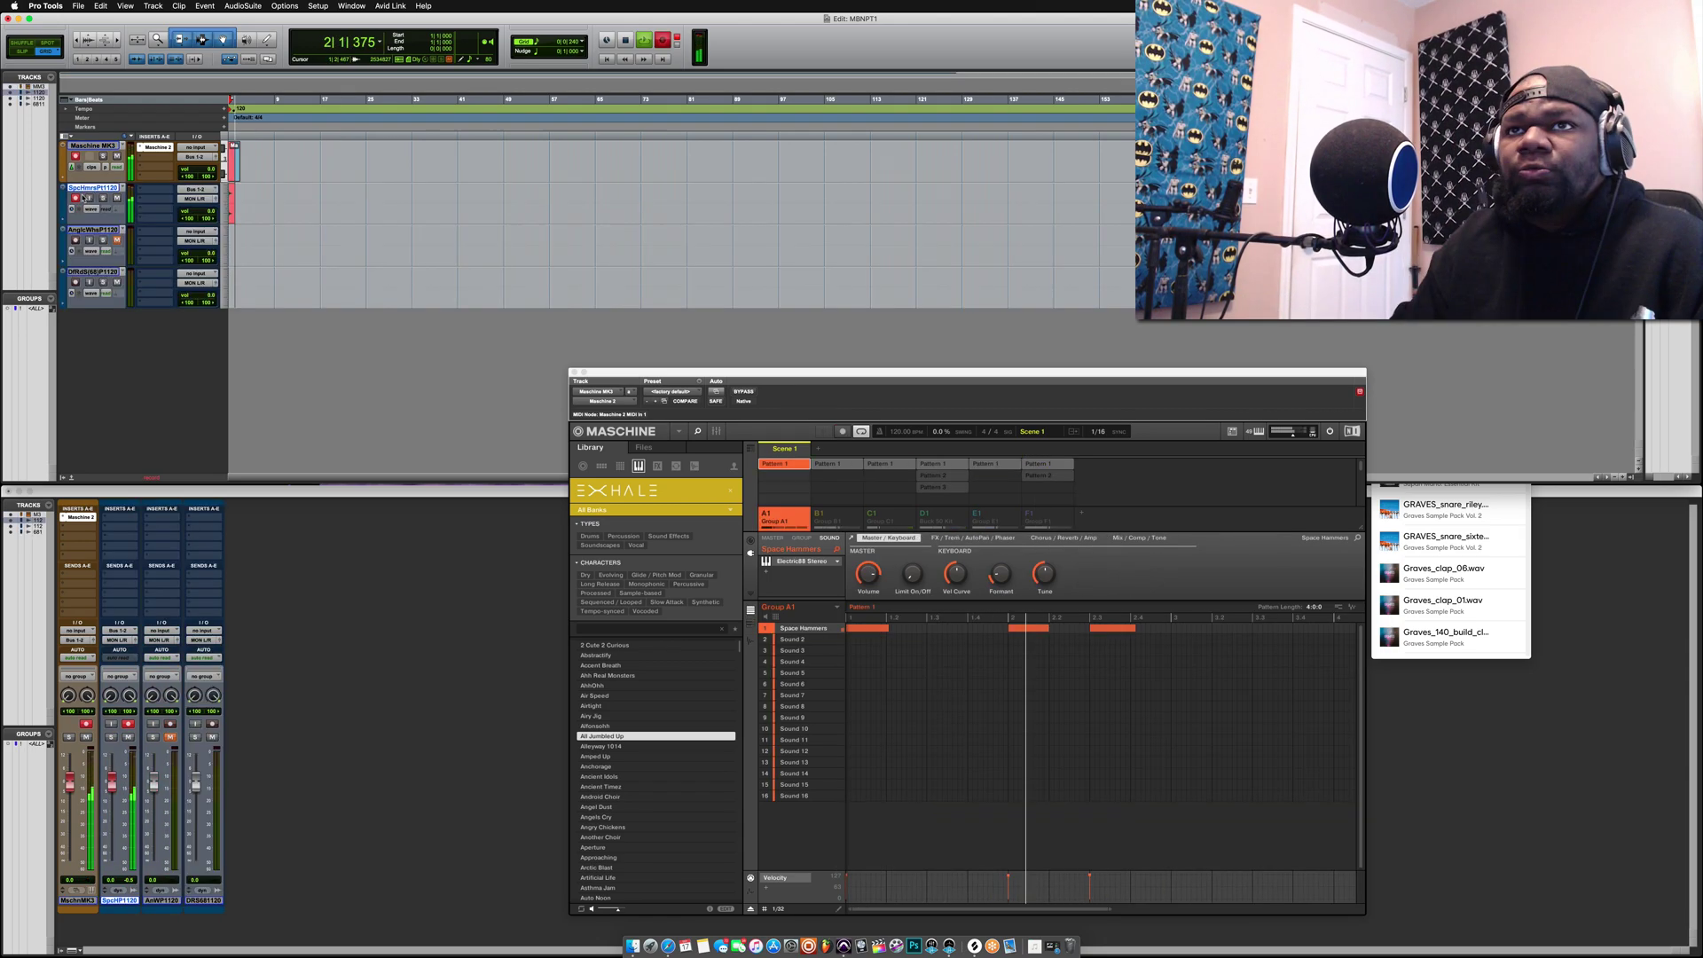
Step: Stop the Space Hammers recording and solo Group B1 in Maschine
{"action": "key", "text": "space"}
{"action": "left_click", "coordinate": [819, 514]}
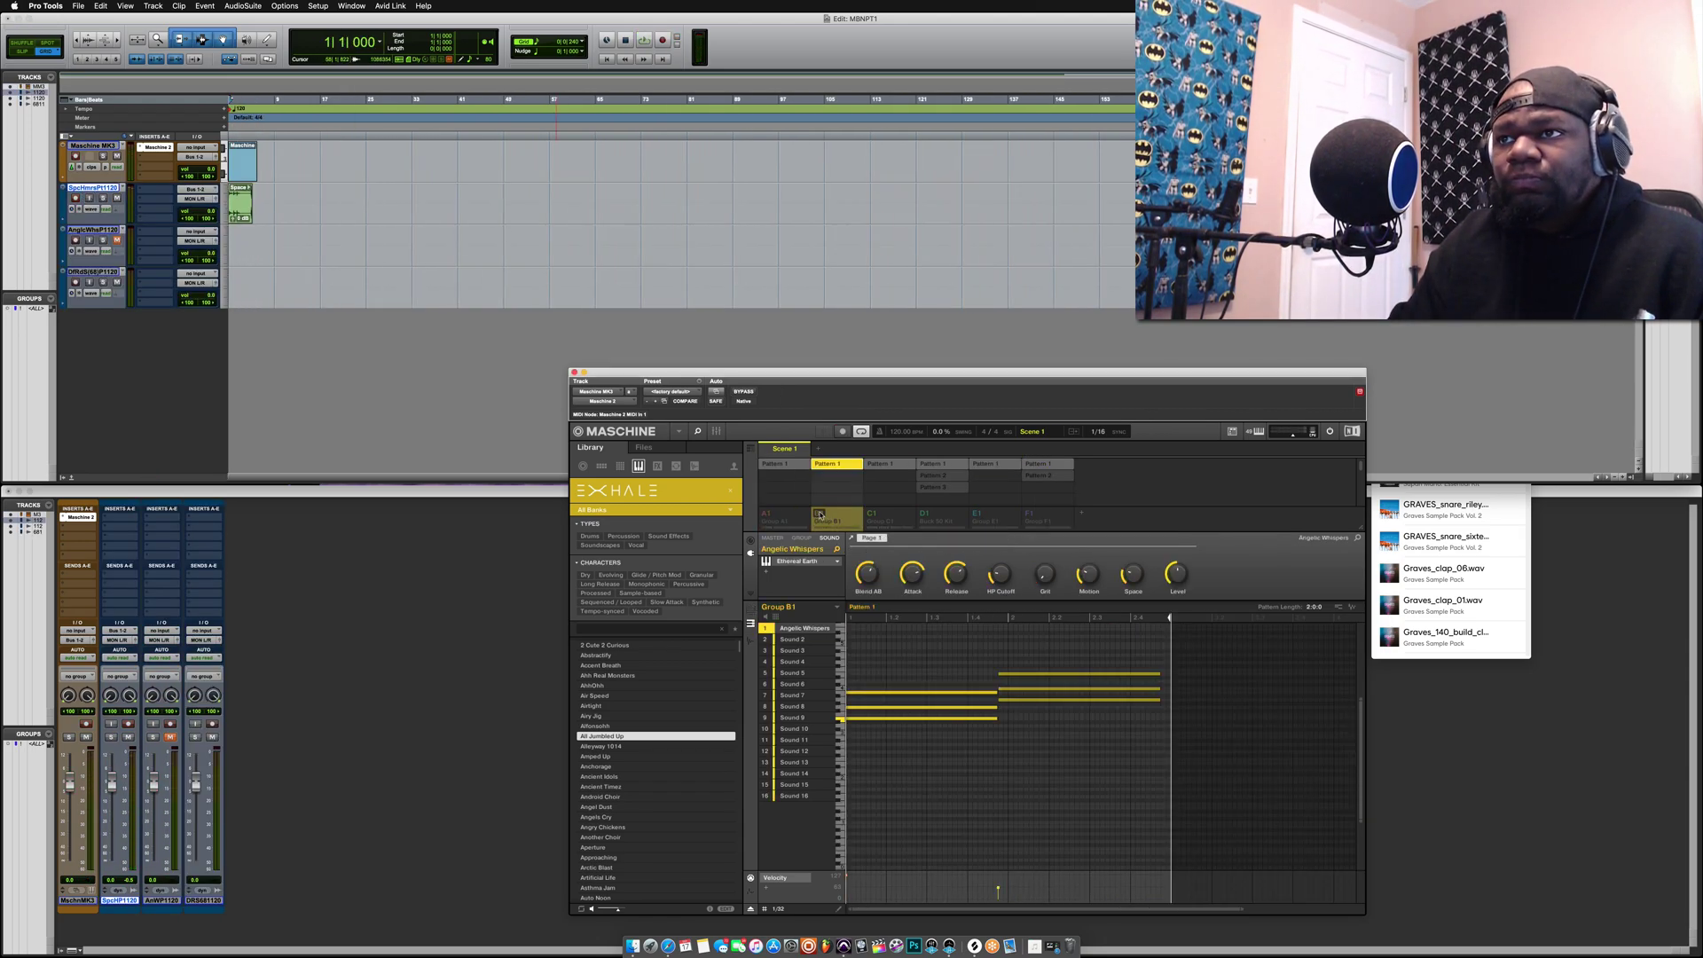
{"action": "right_click", "coordinate": [818, 514]}
Step: Set the Angelic Whispers track's input to Bus 1-2, unmute it, and record Group B1 onto it
{"action": "left_click", "coordinate": [197, 232]}
{"action": "left_click", "coordinate": [116, 240]}
{"action": "left_click", "coordinate": [75, 240]}
{"action": "key", "text": "super+space"}
{"action": "key", "text": "space"}
{"action": "left_click", "coordinate": [75, 240]}
Step: Solo Group C1 and record it onto the Def - Red Sea track with Bus 1-2 as the input
{"action": "right_click", "coordinate": [871, 513]}
{"action": "left_click", "coordinate": [879, 516]}
{"action": "left_click", "coordinate": [197, 273]}
{"action": "left_click", "coordinate": [76, 283]}
{"action": "key", "text": "super+space"}
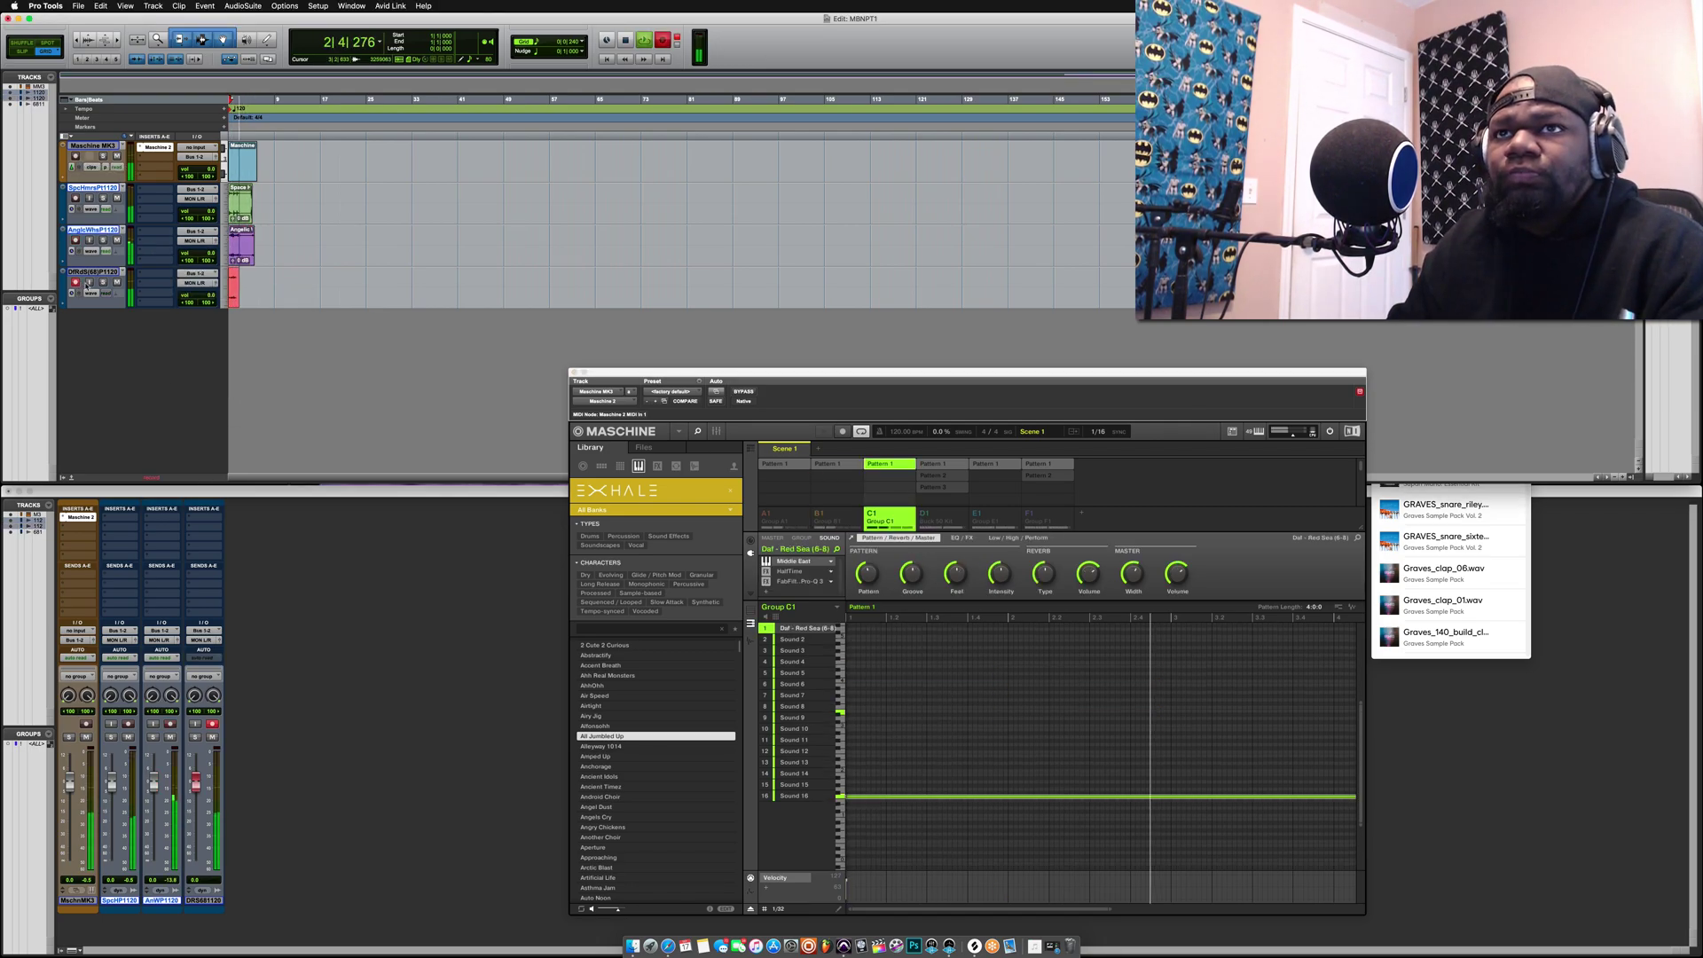
{"action": "key", "text": "space"}
{"action": "left_click", "coordinate": [76, 283]}
Step: Solo the Buck 50 Kit group and zoom in on the recorded clips in the Pro Tools timeline
{"action": "left_click", "coordinate": [935, 518]}
{"action": "right_click", "coordinate": [925, 514]}
{"action": "left_click", "coordinate": [158, 39]}
{"action": "left_click", "coordinate": [333, 230]}
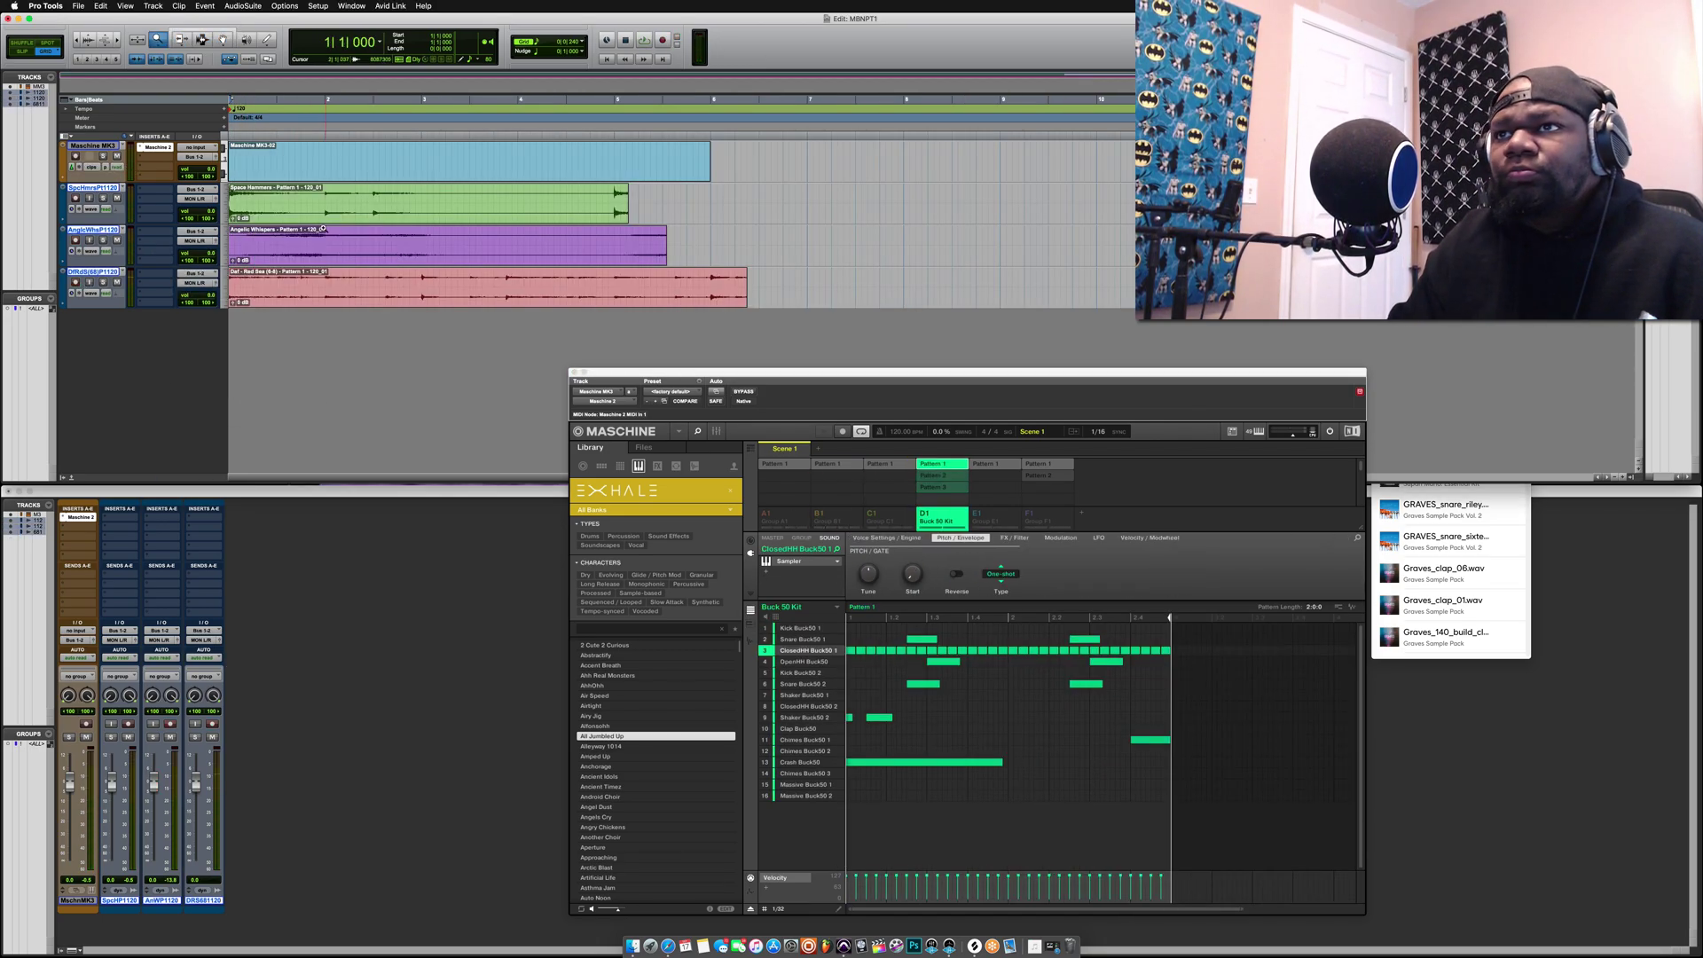
Step: Export Snare Buck50 1's Pattern 1 as audio to a new track below Def - Red Sea, starting at bar 1
{"action": "left_click", "coordinate": [86, 275]}
{"action": "left_click", "coordinate": [806, 641]}
{"action": "left_click", "coordinate": [750, 623]}
{"action": "left_click_drag", "start_coordinate": [1352, 607], "coordinate": [244, 326]}
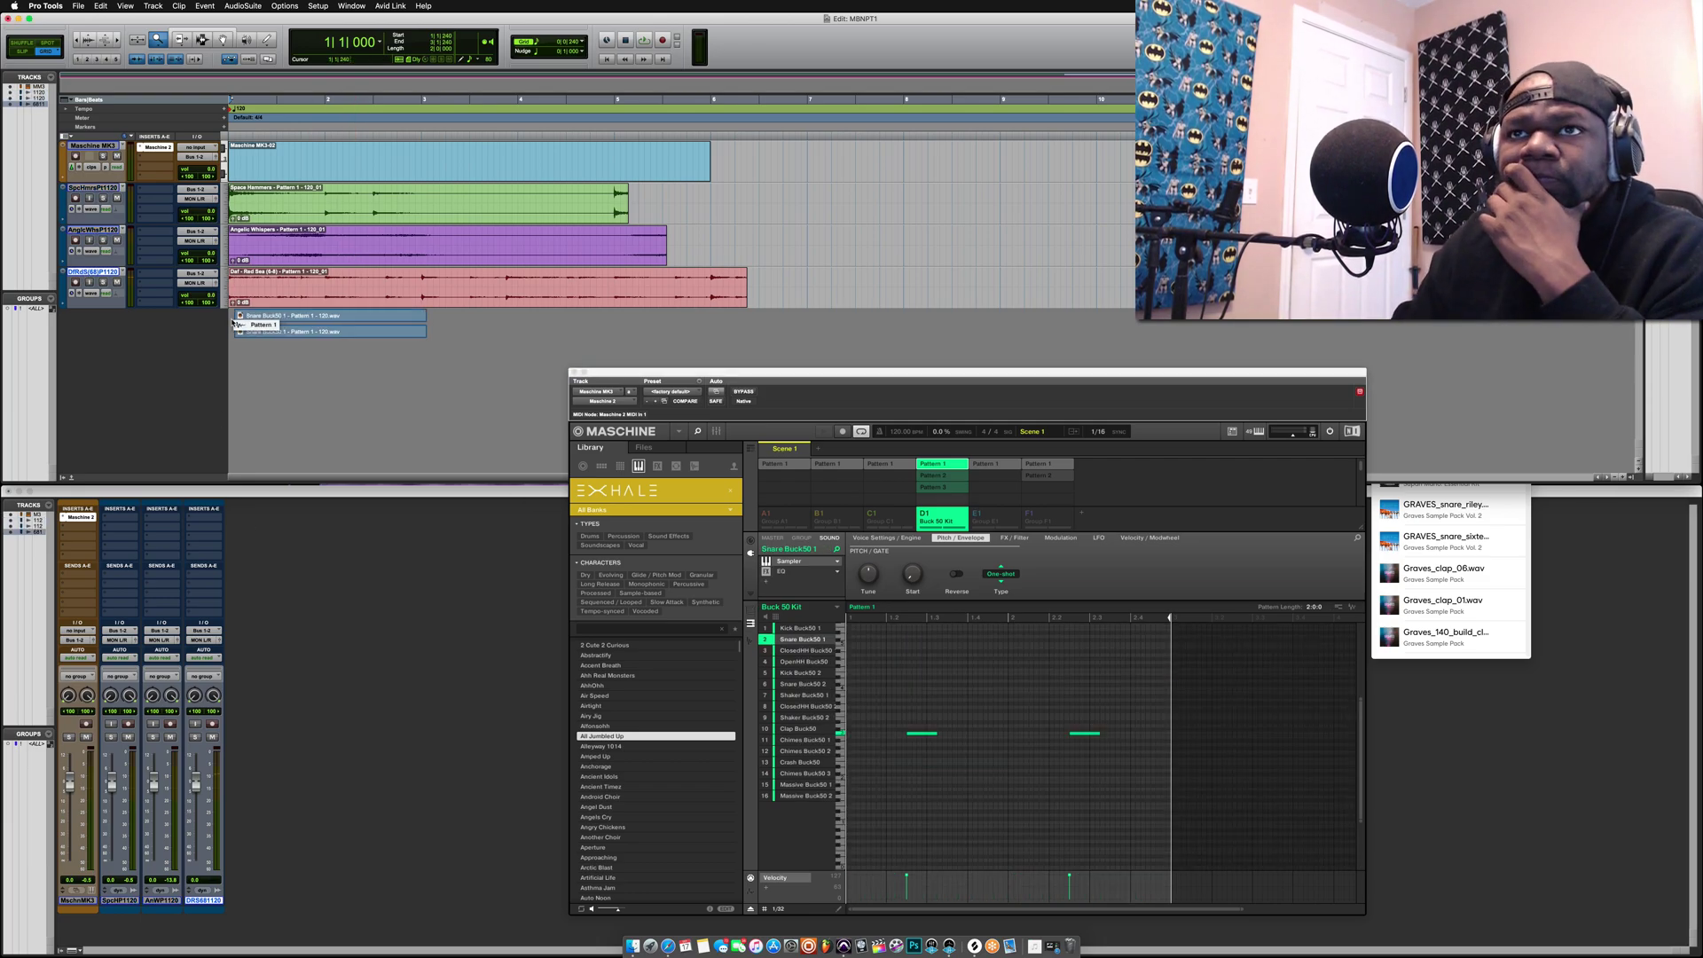
Step: Export the Pattern 1 audio of ClosedHH Buck50 1, OpenHH Buck50, Snare Buck50 2 and Shaker Buck50 2 to separate new tracks
{"action": "left_click", "coordinate": [811, 652]}
{"action": "left_click_drag", "start_coordinate": [1352, 607], "coordinate": [244, 444]}
{"action": "left_click", "coordinate": [809, 662]}
{"action": "left_click", "coordinate": [809, 686]}
{"action": "left_click", "coordinate": [808, 696]}
{"action": "left_click", "coordinate": [809, 718]}
Step: Export Chimes Buck50 1's Pattern 1 as audio to a new track below the shaker track
{"action": "left_click", "coordinate": [807, 739]}
{"action": "scroll", "coordinate": [497, 417], "scroll_direction": "down", "scroll_amount": 2}
{"action": "left_click_drag", "start_coordinate": [1351, 607], "coordinate": [311, 443]}
{"action": "left_click_drag", "start_coordinate": [310, 443], "coordinate": [244, 442]}
Step: Export Crash Buck50's Pattern 1 as audio to a new track below the chimes track
{"action": "left_click", "coordinate": [805, 751]}
{"action": "left_click", "coordinate": [801, 762]}
{"action": "scroll", "coordinate": [497, 417], "scroll_direction": "down", "scroll_amount": 2}
{"action": "left_click_drag", "start_coordinate": [1352, 607], "coordinate": [306, 451]}
{"action": "left_click_drag", "start_coordinate": [355, 453], "coordinate": [282, 454]}
Step: Switch the Buck 50 Kit to Pattern 2 and export Kick Buck50 1 as audio to a new track below the crash
{"action": "left_click", "coordinate": [942, 475]}
{"action": "left_click", "coordinate": [798, 628]}
{"action": "left_click_drag", "start_coordinate": [1351, 606], "coordinate": [442, 472]}
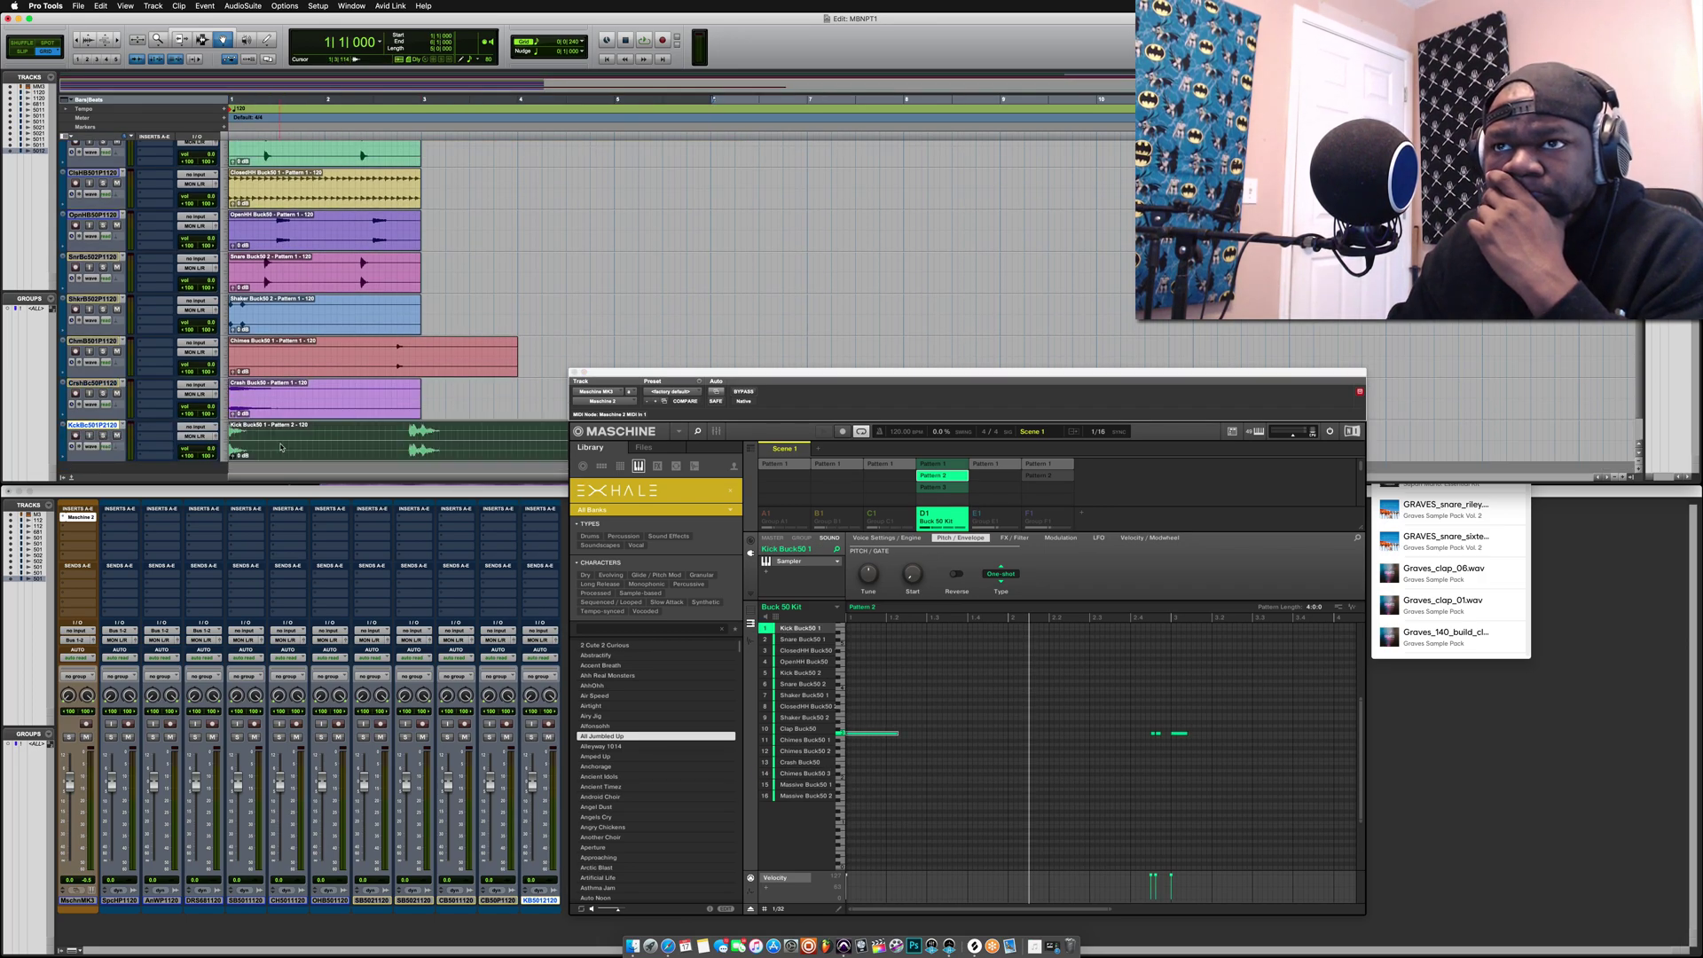
Step: Switch to Group E1 and export the GRAVES kick's Pattern 1 as audio to a new track below Kick Buck50 1
{"action": "left_click", "coordinate": [942, 487]}
{"action": "left_click", "coordinate": [807, 650]}
{"action": "left_click", "coordinate": [991, 518]}
{"action": "scroll", "coordinate": [497, 417], "scroll_direction": "down", "scroll_amount": 2}
{"action": "left_click", "coordinate": [805, 628]}
{"action": "left_click_drag", "start_coordinate": [1351, 606], "coordinate": [297, 454]}
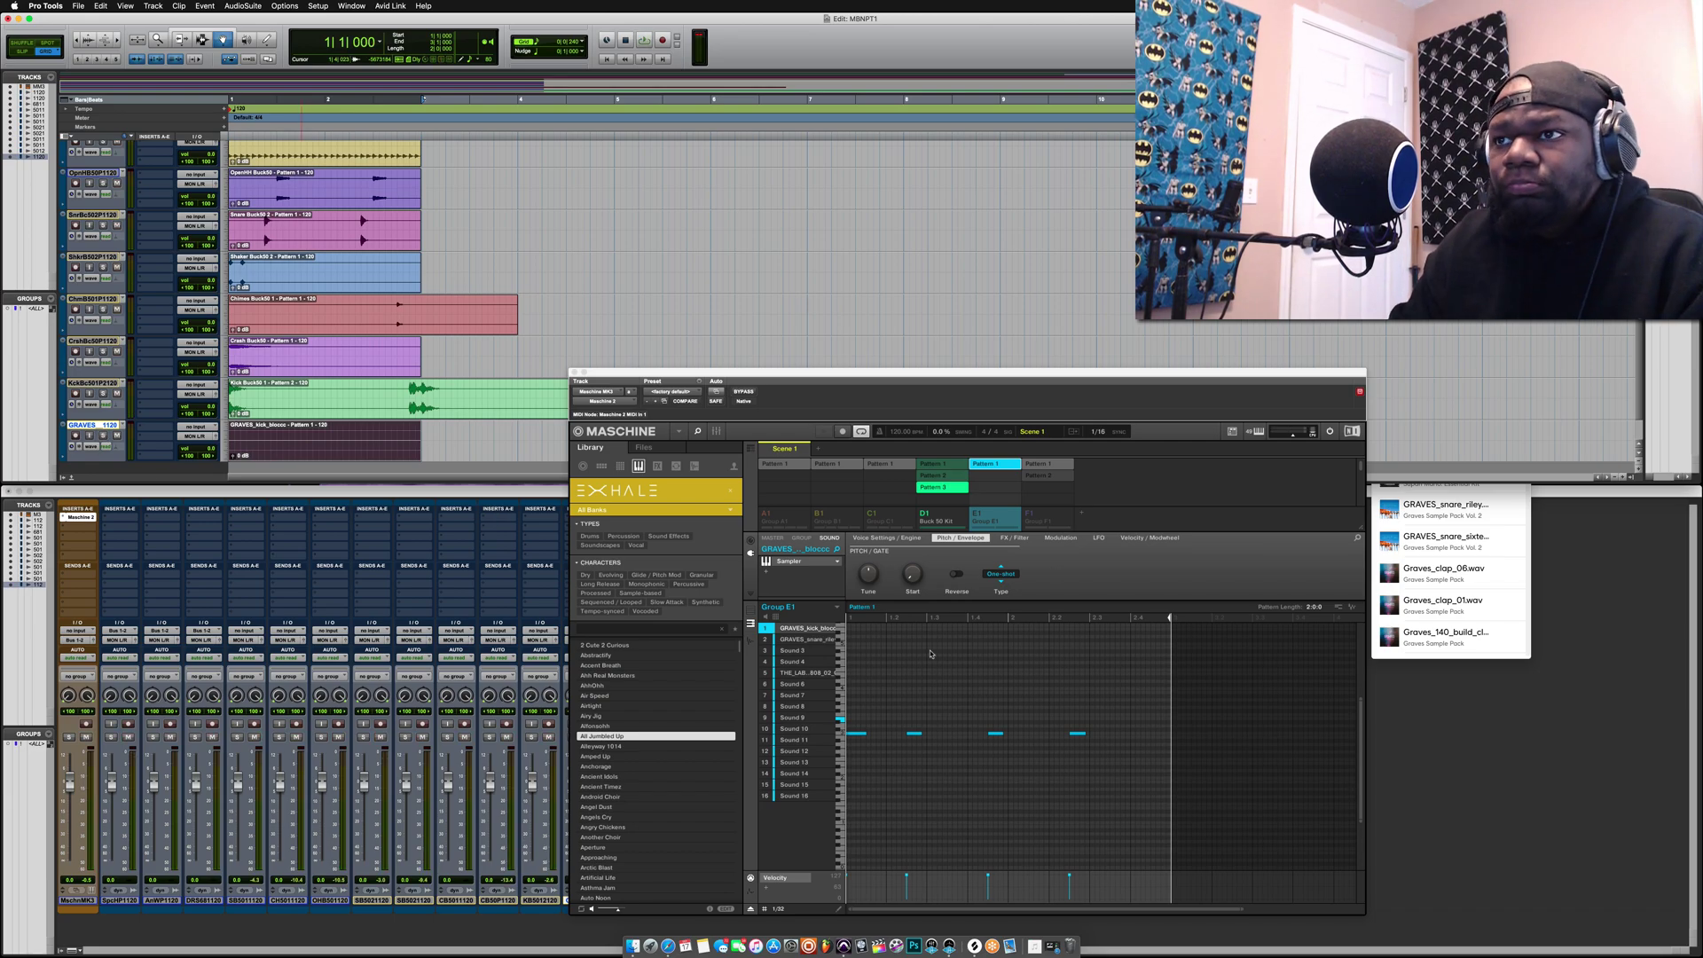
Step: Solo and audition the new GRAVES kick track, and export the kick's Pattern 1 audio onto it again
{"action": "left_click", "coordinate": [103, 435]}
{"action": "key", "text": "space"}
{"action": "key", "text": "space"}
{"action": "left_click", "coordinate": [977, 513]}
{"action": "left_click_drag", "start_coordinate": [1352, 607], "coordinate": [284, 443]}
Step: Unsolo the GRAVES kick track and export the GRAVES snare's Pattern 1 as audio to a new track below it
{"action": "left_click", "coordinate": [806, 640]}
{"action": "scroll", "coordinate": [388, 448], "scroll_direction": "down", "scroll_amount": 2}
{"action": "left_click", "coordinate": [103, 393]}
{"action": "left_click_drag", "start_coordinate": [1352, 606], "coordinate": [292, 446]}
Step: Export Pattern 1 of the THE_LAB_COOK 808 sound as audio to a new track below the GRAVES snare
{"action": "left_click", "coordinate": [807, 672]}
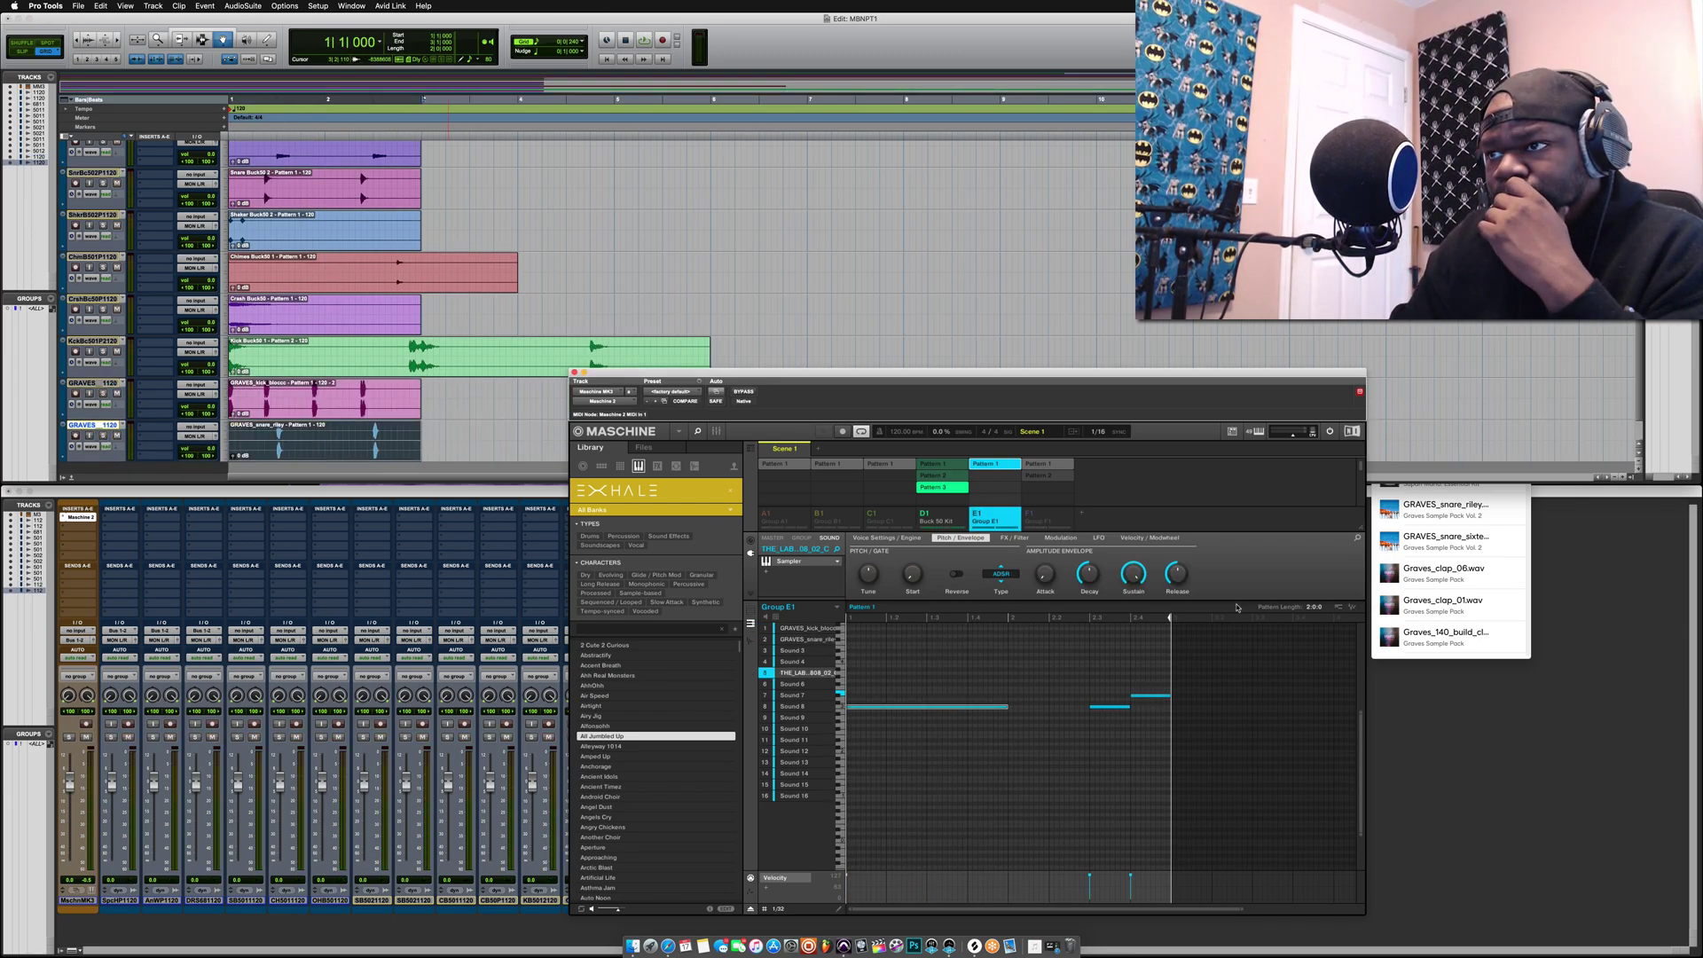
{"action": "scroll", "coordinate": [390, 443], "scroll_direction": "down", "scroll_amount": 2}
{"action": "left_click_drag", "start_coordinate": [1351, 606], "coordinate": [403, 451]}
{"action": "left_click_drag", "start_coordinate": [404, 451], "coordinate": [311, 456]}
Step: Switch to the first Maschine group and export All Jumbled Up's Pattern 1 as audio to a new track below the 808
{"action": "scroll", "coordinate": [311, 454], "scroll_direction": "down", "scroll_amount": 2}
{"action": "left_click", "coordinate": [1044, 521]}
{"action": "left_click", "coordinate": [1030, 513]}
{"action": "left_click", "coordinate": [871, 514]}
{"action": "left_click", "coordinate": [818, 514]}
{"action": "left_click", "coordinate": [766, 513]}
{"action": "left_click_drag", "start_coordinate": [1352, 607], "coordinate": [244, 445]}
Step: Close the Maschine window, mute the Maschine track, and solo the Space Hammers, Angelic Whispers and Red Sea tracks
{"action": "left_click", "coordinate": [574, 373]}
{"action": "scroll", "coordinate": [340, 266], "scroll_direction": "up", "scroll_amount": 10}
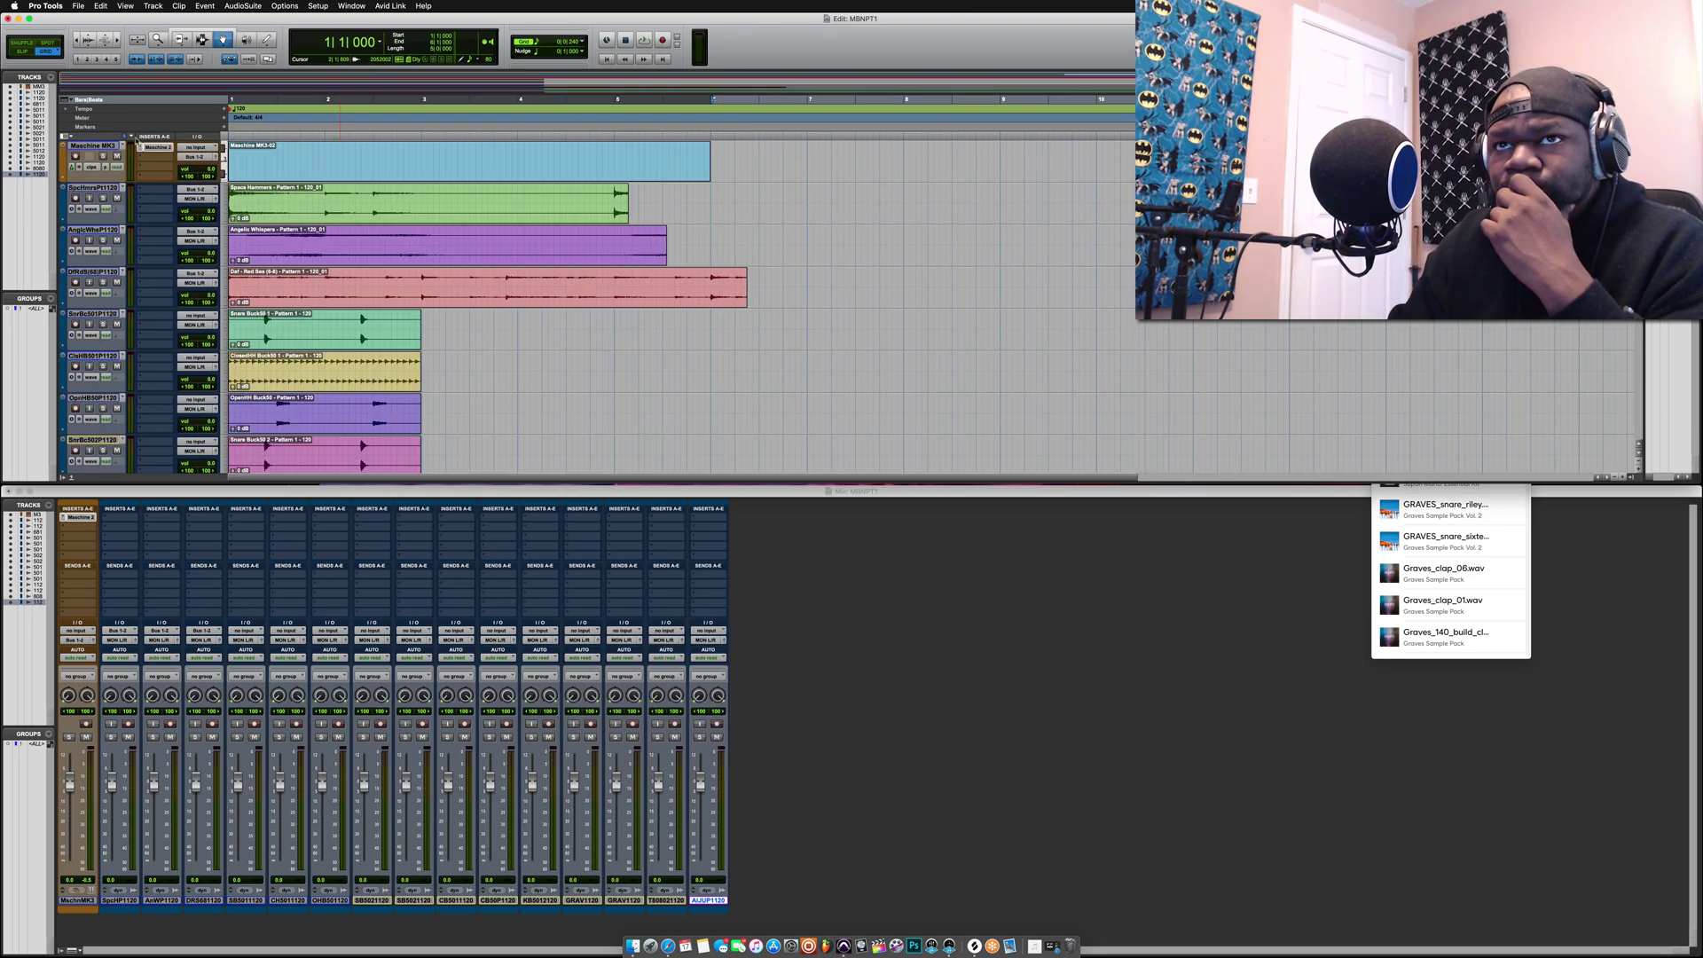
{"action": "left_click", "coordinate": [117, 157]}
{"action": "key", "text": "space"}
{"action": "left_click", "coordinate": [103, 198]}
{"action": "left_click", "coordinate": [103, 240]}
{"action": "left_click", "coordinate": [103, 282]}
Step: Play back the opening bars and delete the tails of the Space Hammers and Angelic Whispers clips beyond bar 5
{"action": "left_click_drag", "start_coordinate": [614, 100], "coordinate": [229, 100]}
{"action": "left_click_drag", "start_coordinate": [422, 100], "coordinate": [228, 100]}
{"action": "key", "text": "space"}
{"action": "left_click_drag", "start_coordinate": [615, 197], "coordinate": [681, 264]}
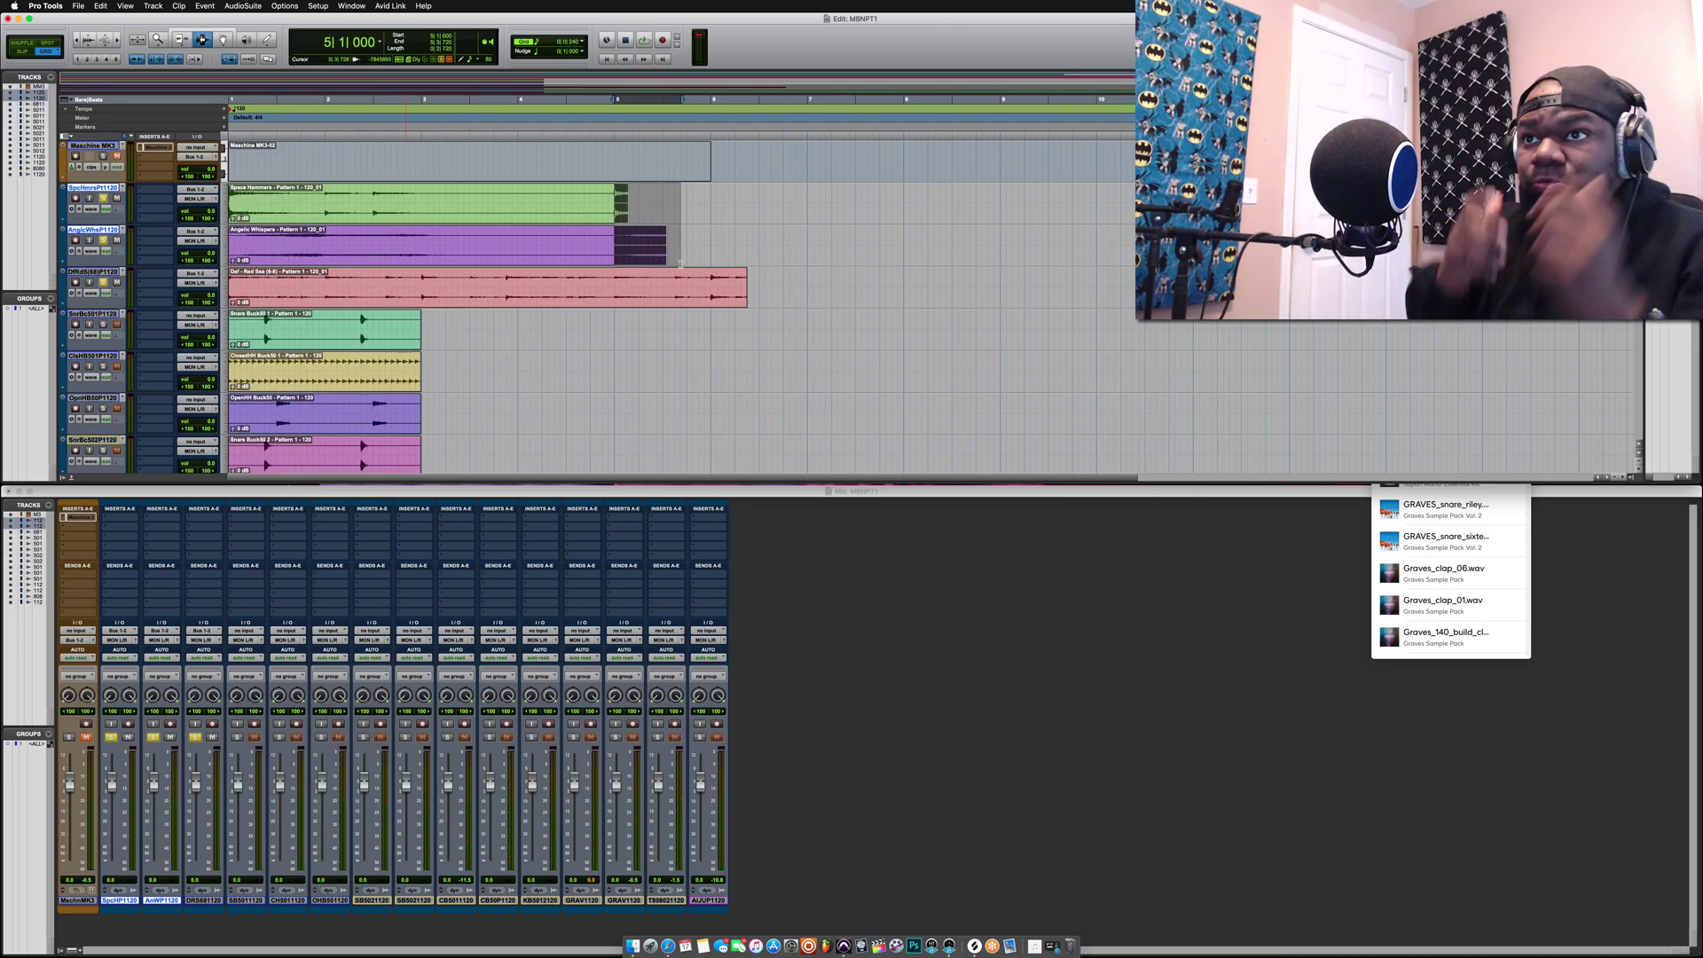
{"action": "key", "text": "Delete"}
Step: Play bars 1 to 3, with the Space Hammers track unsoloed and the Snare Buck50 1 track soloed
{"action": "left_click_drag", "start_coordinate": [421, 100], "coordinate": [229, 101]}
{"action": "key", "text": "space"}
{"action": "left_click", "coordinate": [103, 198]}
{"action": "left_click", "coordinate": [103, 366]}
{"action": "left_click", "coordinate": [103, 366]}
{"action": "left_click", "coordinate": [103, 324]}
{"action": "double_click", "coordinate": [391, 186]}
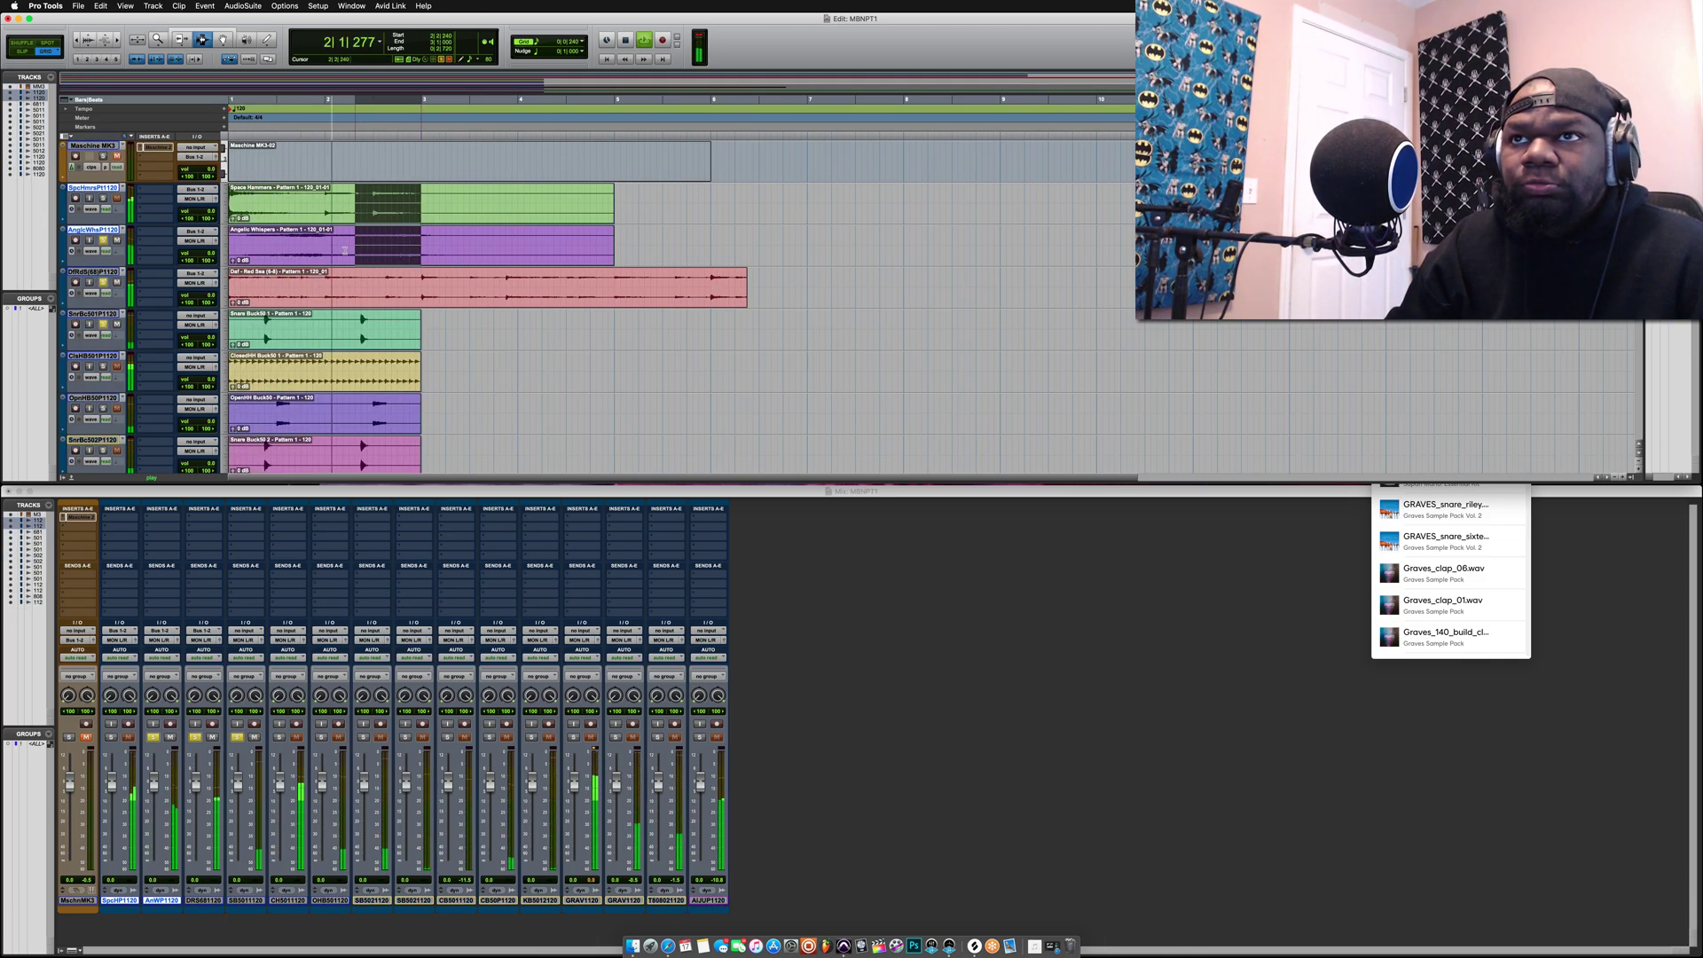
{"action": "key", "text": "space"}
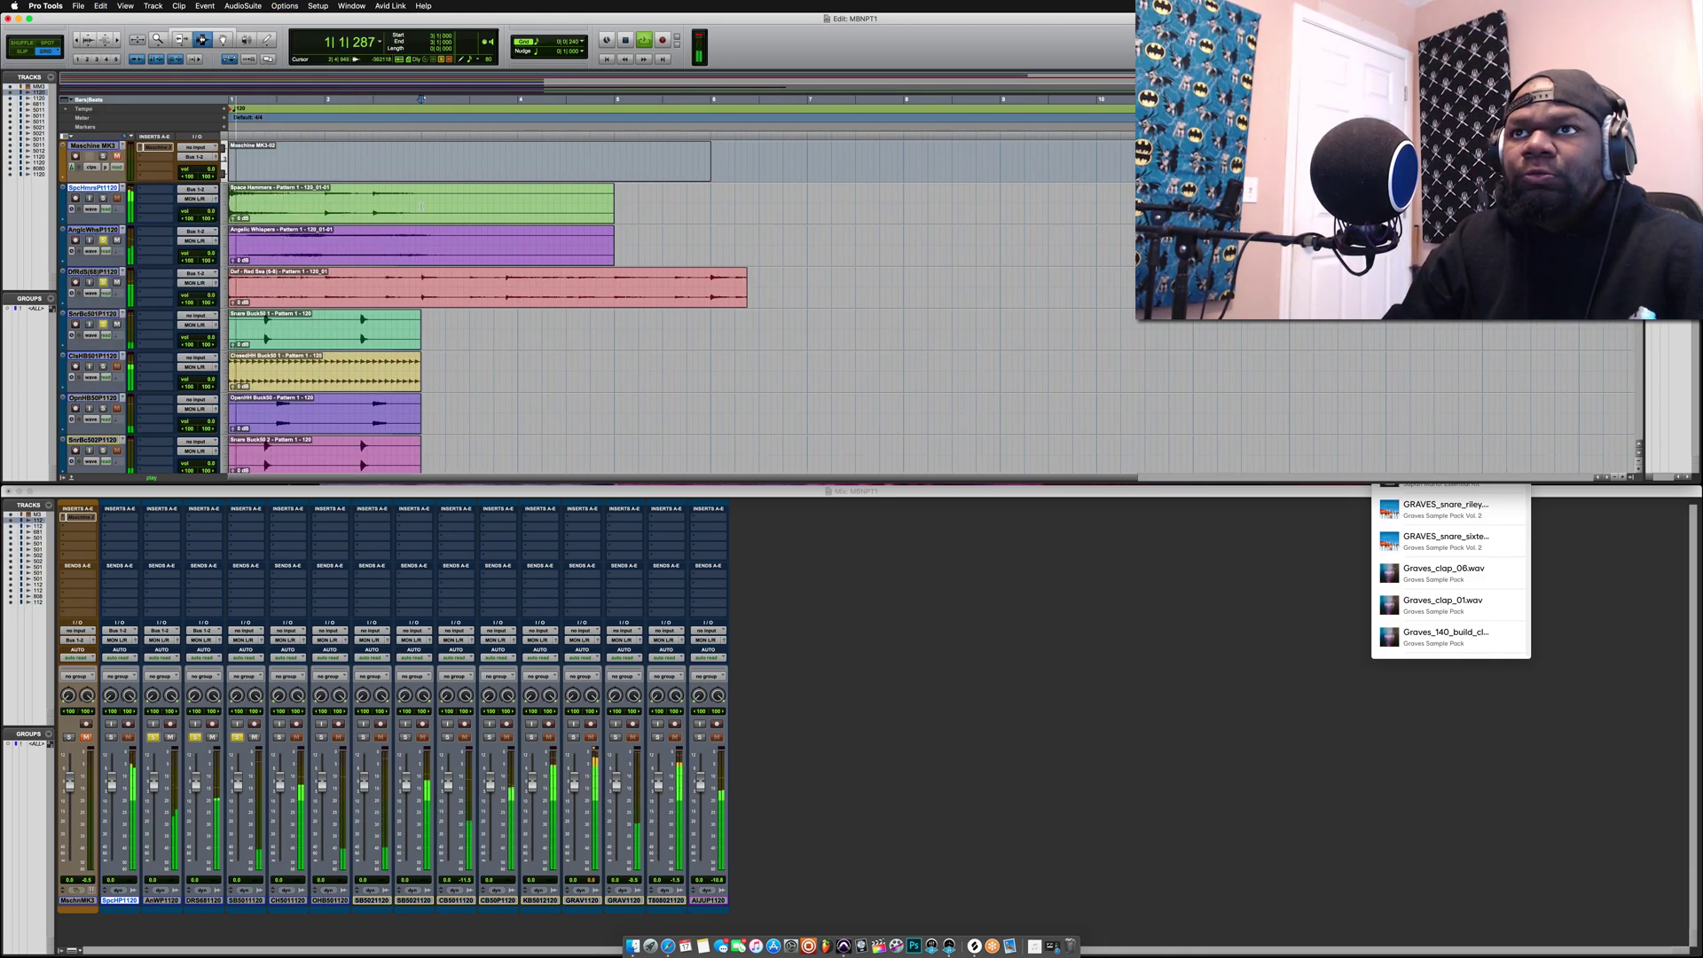
Step: Duplicate the first two bars of the Space Hammers clip and of the Angelic Whispers clip from bar 3
{"action": "key", "text": "Return"}
{"action": "left_click", "coordinate": [422, 198], "text": "shift"}
{"action": "right_click", "coordinate": [423, 200]}
{"action": "left_click", "coordinate": [448, 219]}
{"action": "left_click", "coordinate": [101, 7]}
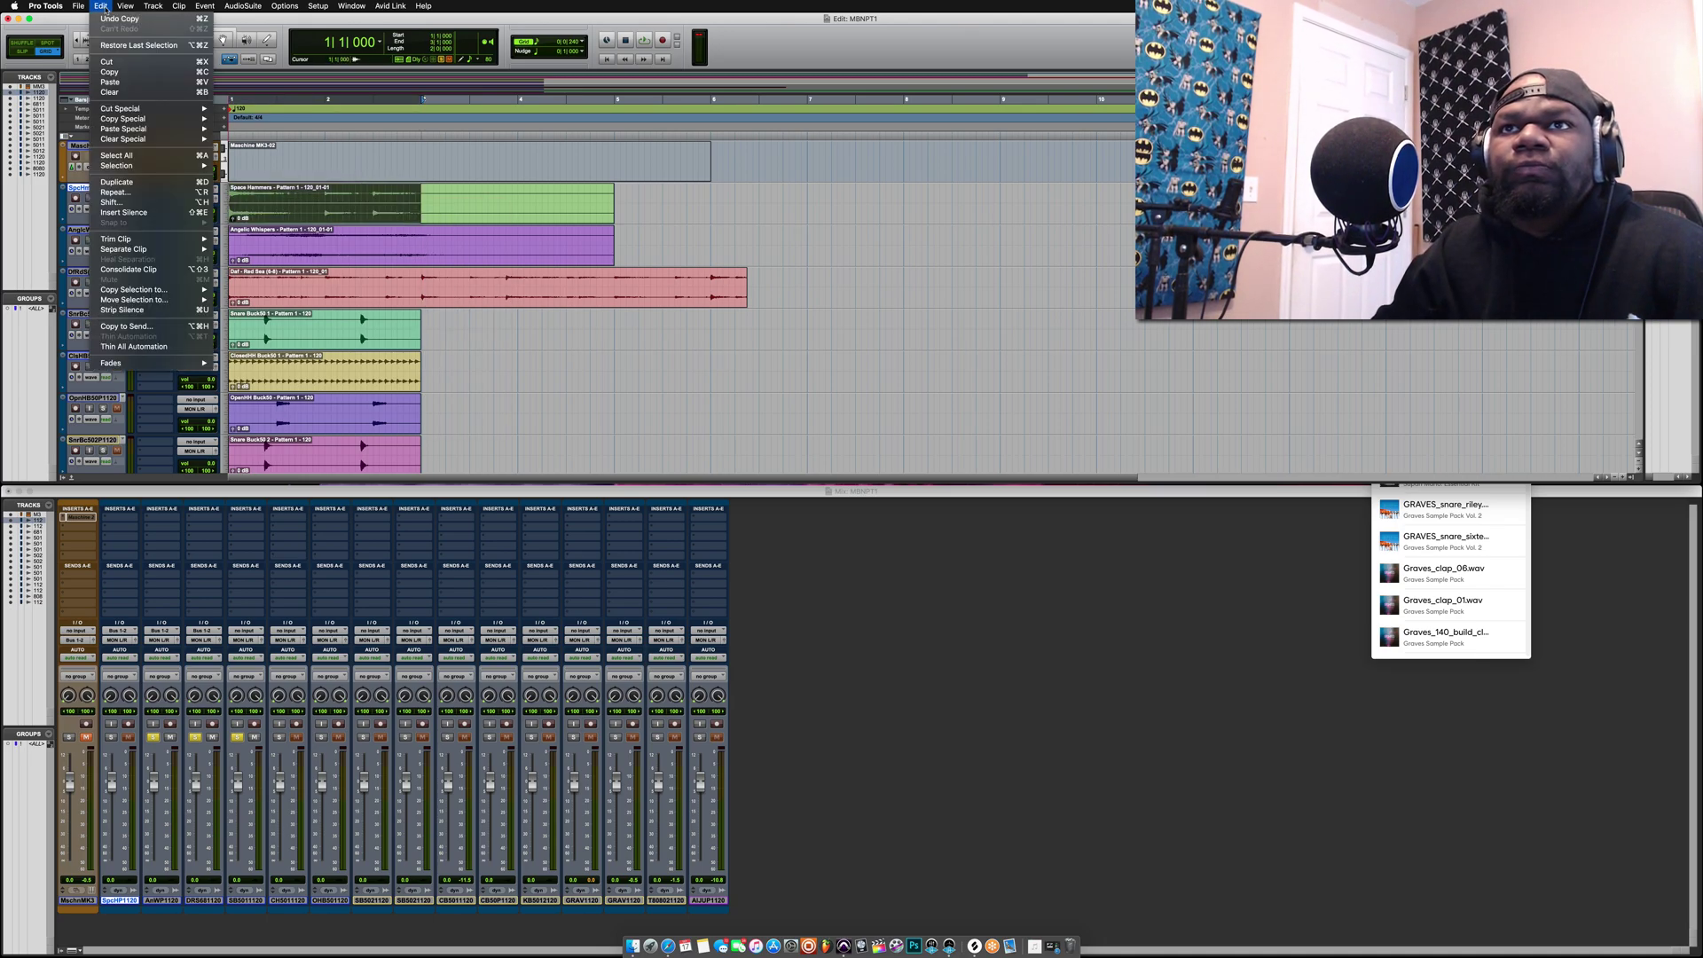
{"action": "left_click", "coordinate": [116, 182]}
{"action": "left_click_drag", "start_coordinate": [421, 247], "coordinate": [229, 246]}
{"action": "key", "text": "super+d"}
Step: Duplicate the two-bar drum, 808 and All Jumbled Up clips to fill bars 3 to 5
{"action": "left_click_drag", "start_coordinate": [422, 328], "coordinate": [228, 191]}
{"action": "key", "text": "super+d"}
{"action": "scroll", "coordinate": [421, 266], "scroll_direction": "up", "scroll_amount": 5}
{"action": "scroll", "coordinate": [421, 284], "scroll_direction": "down", "scroll_amount": 5}
{"action": "left_click_drag", "start_coordinate": [421, 288], "coordinate": [228, 415]}
{"action": "key", "text": "super+d"}
Step: Play bars 1 to 3 and delete the clip tails beyond bar 5 on Red Sea and the lower tracks
{"action": "scroll", "coordinate": [610, 248], "scroll_direction": "up", "scroll_amount": 10}
{"action": "left_click_drag", "start_coordinate": [423, 104], "coordinate": [229, 103]}
{"action": "key", "text": "space"}
{"action": "left_click_drag", "start_coordinate": [614, 288], "coordinate": [754, 288]}
{"action": "key", "text": "Delete"}
{"action": "scroll", "coordinate": [709, 293], "scroll_direction": "down", "scroll_amount": 10}
{"action": "left_click_drag", "start_coordinate": [614, 231], "coordinate": [722, 399]}
{"action": "key", "text": "Delete"}
{"action": "scroll", "coordinate": [258, 327], "scroll_direction": "down", "scroll_amount": 10}
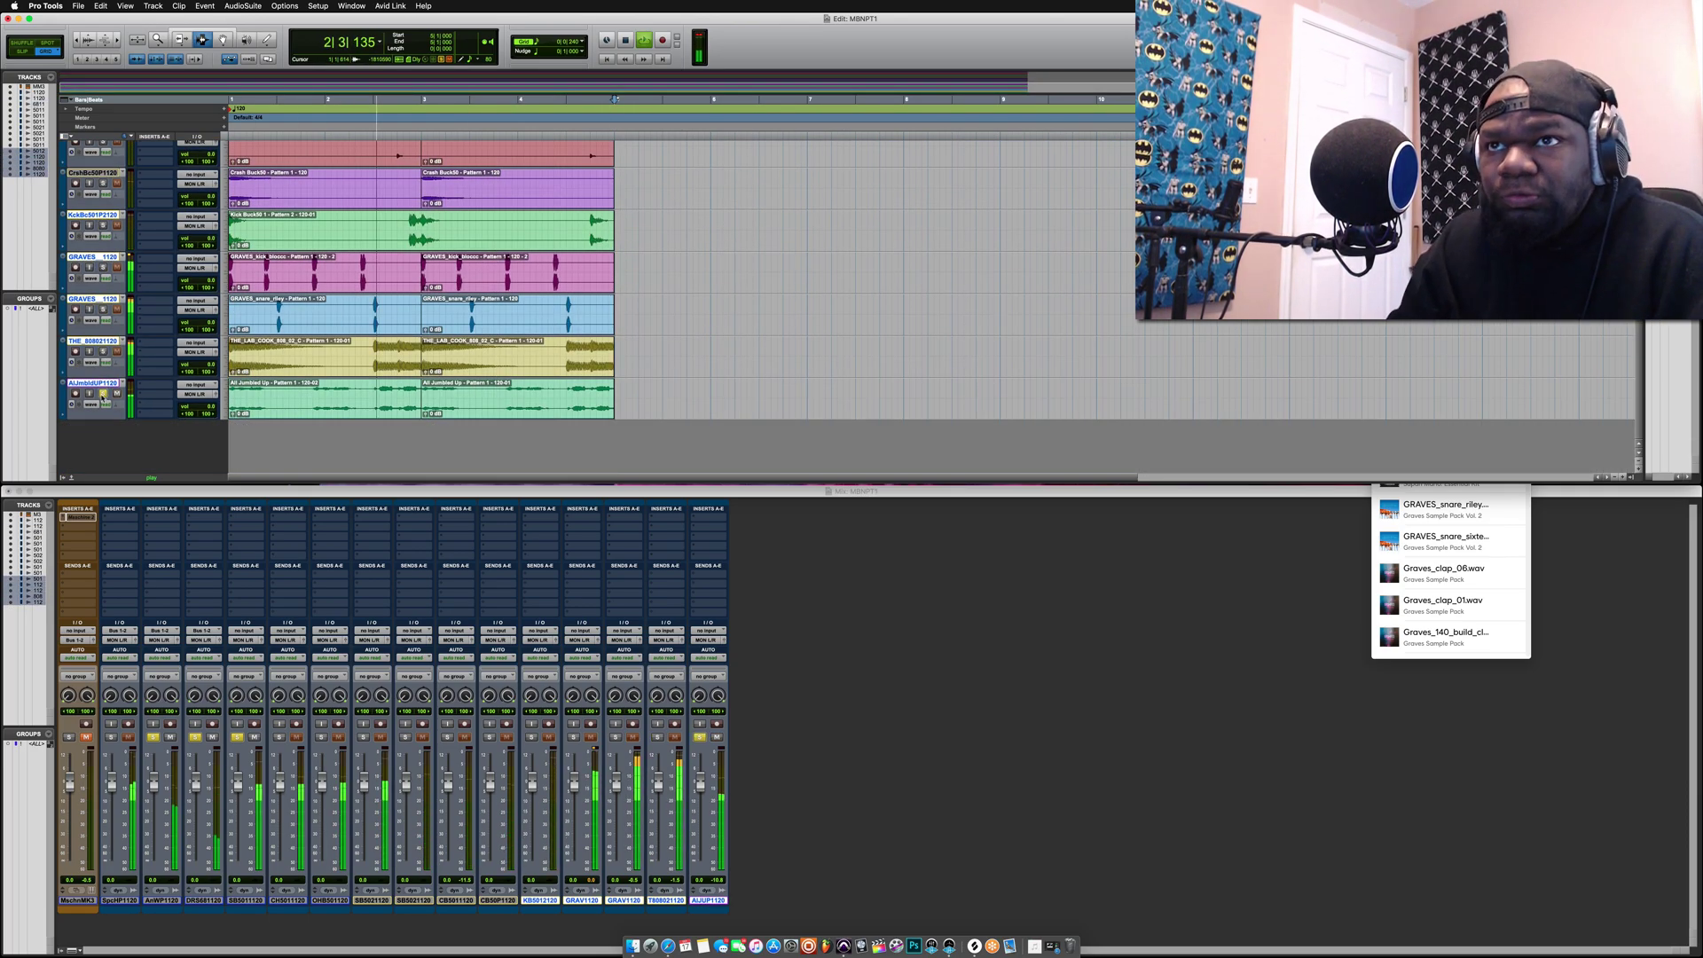
Step: Look over all the tracks from top to bottom and play back the four-bar arrangement
{"action": "scroll", "coordinate": [104, 322], "scroll_direction": "up", "scroll_amount": 10}
{"action": "scroll", "coordinate": [104, 323], "scroll_direction": "down", "scroll_amount": 10}
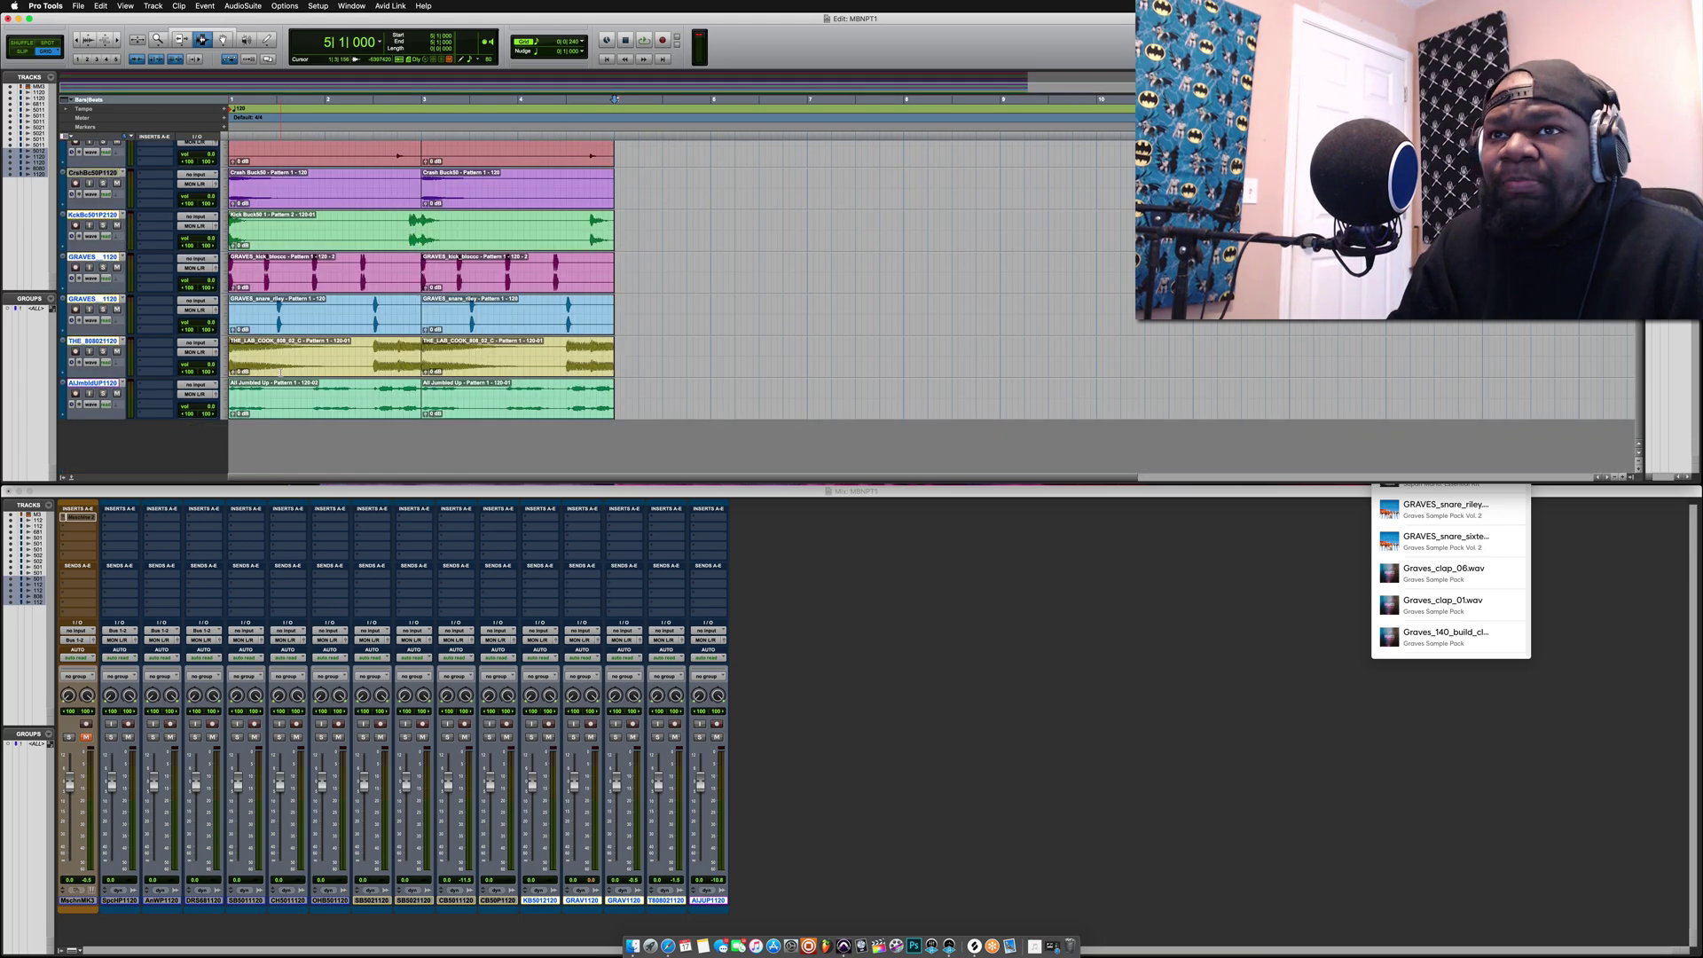
{"action": "scroll", "coordinate": [280, 396], "scroll_direction": "up", "scroll_amount": 10}
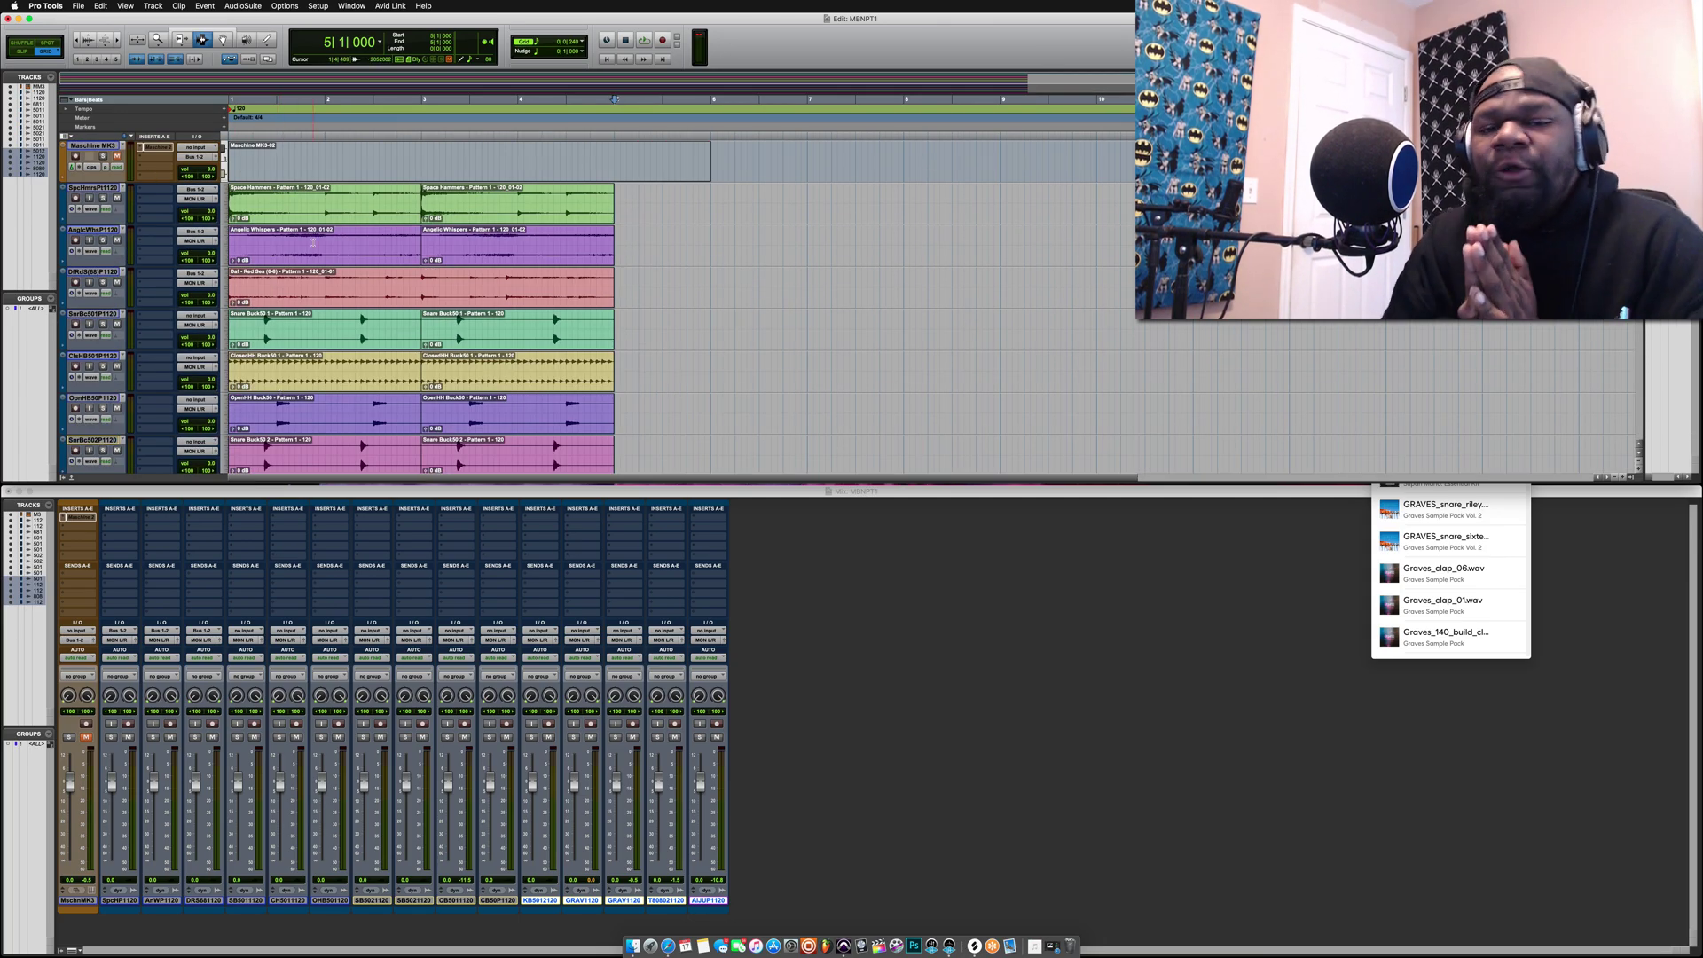
{"action": "key", "text": "space"}
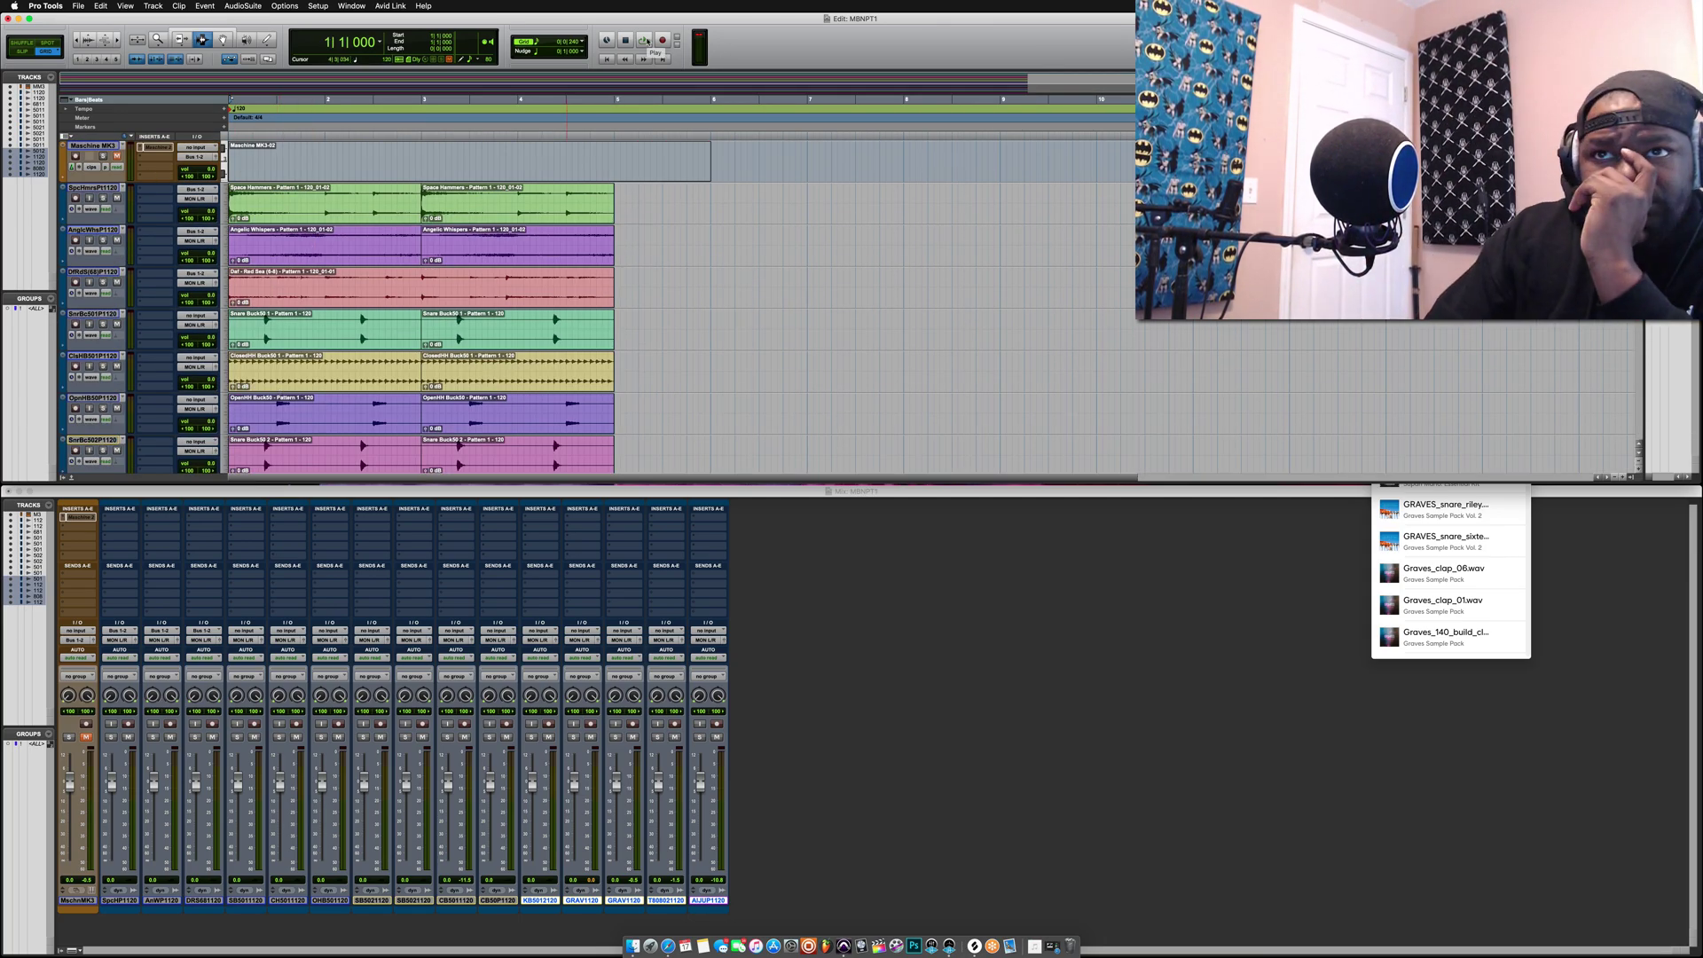